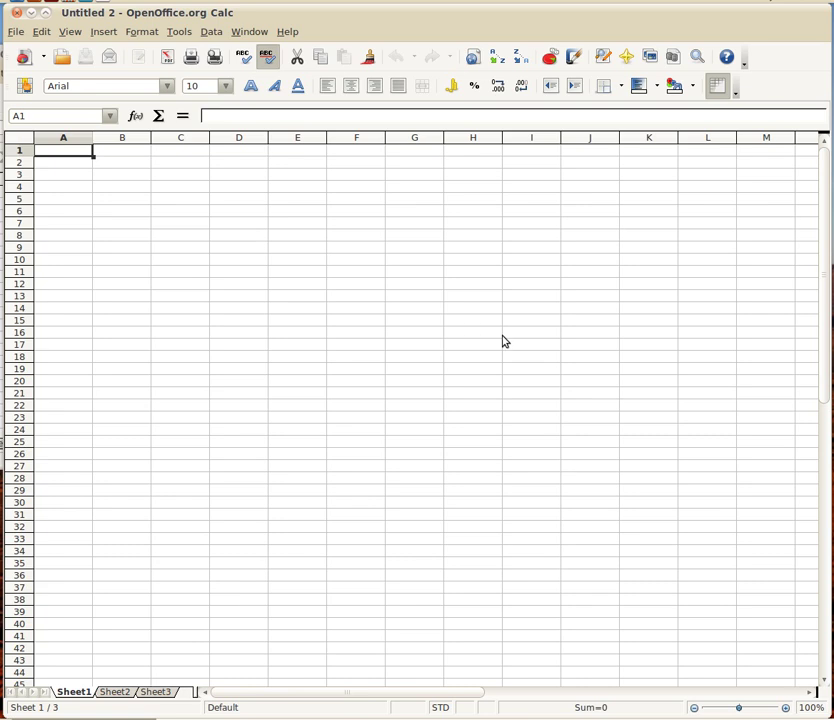
Enter the heading F (N) and force values 15, 7, 4, 2.5, 1.7, 1.3 in column A
{"action": "type", "text": "F"}
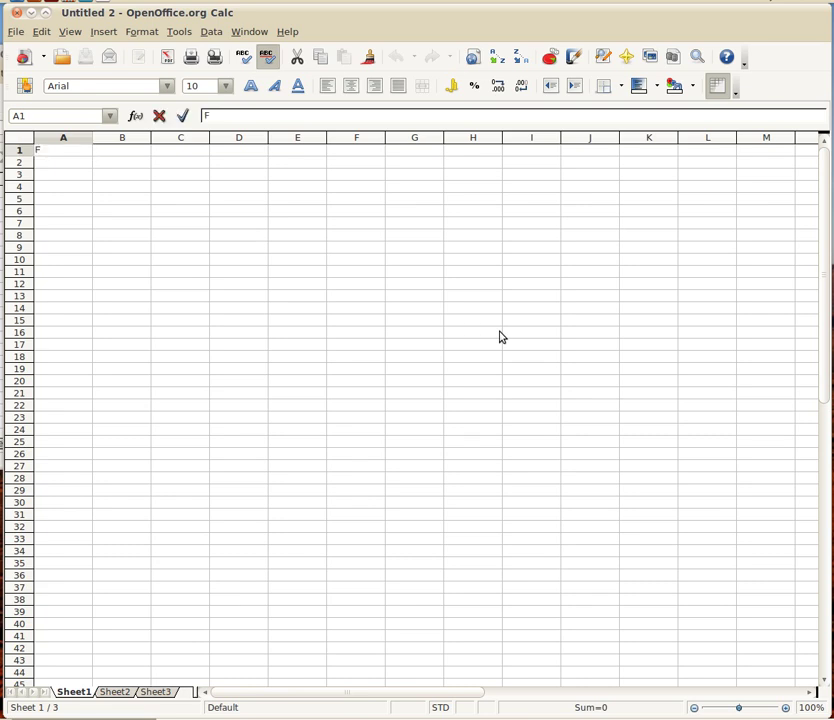
{"action": "type", "text": " (N"}
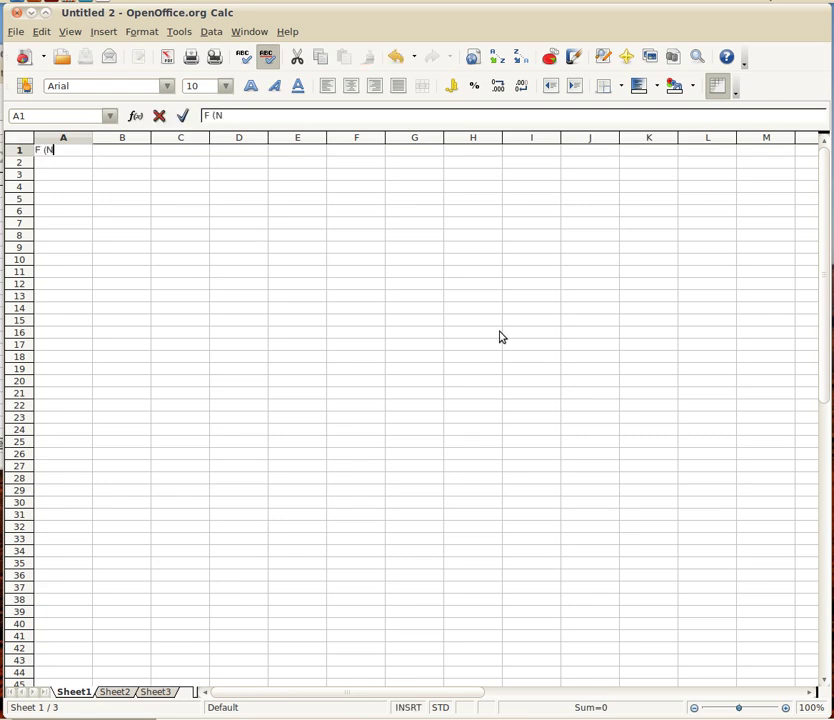
{"action": "type", "text": ")"}
{"action": "key", "text": "Return"}
{"action": "type", "text": "15"}
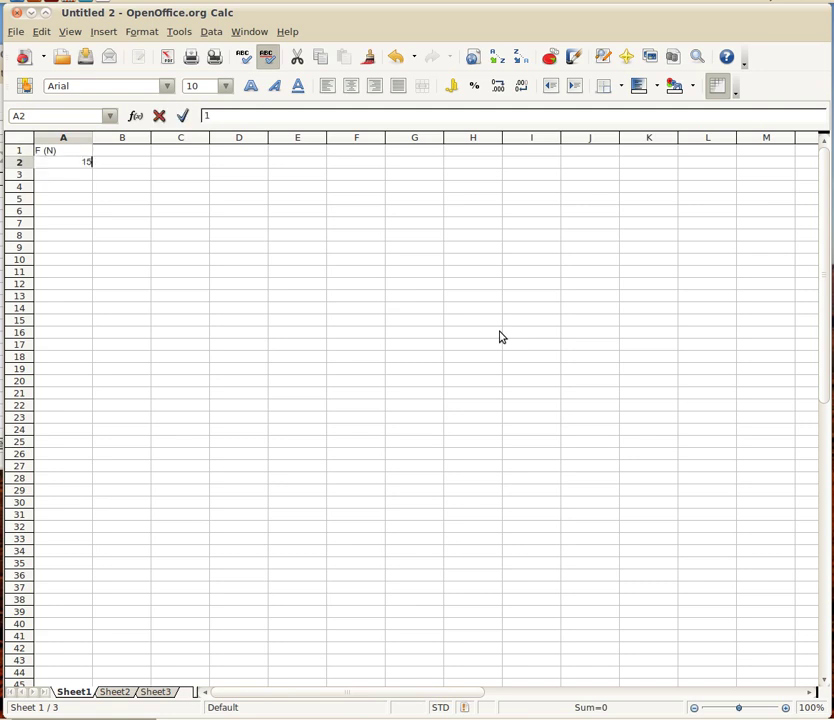
{"action": "key", "text": "Return"}
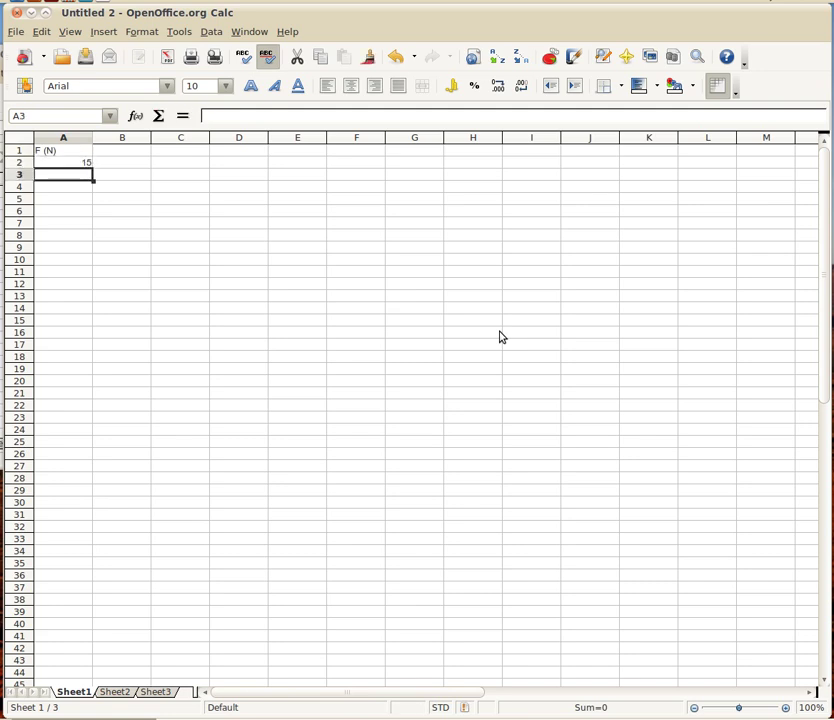
{"action": "type", "text": "7"}
{"action": "key", "text": "Return"}
{"action": "type", "text": "4"}
{"action": "key", "text": "Return"}
{"action": "type", "text": "2.5"}
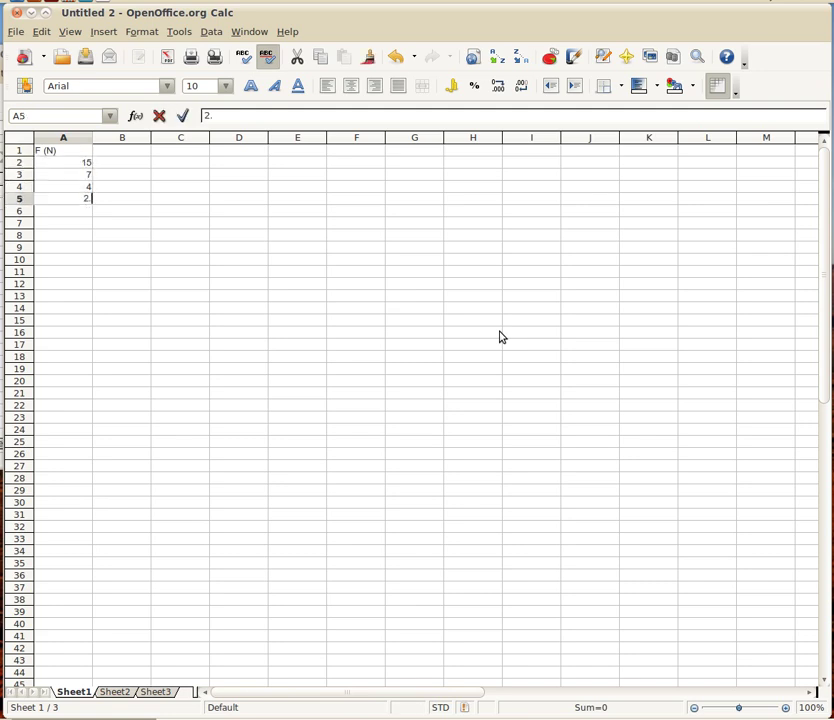
{"action": "key", "text": "Return"}
{"action": "type", "text": "1.7"}
{"action": "key", "text": "Return"}
{"action": "type", "text": "1.3"}
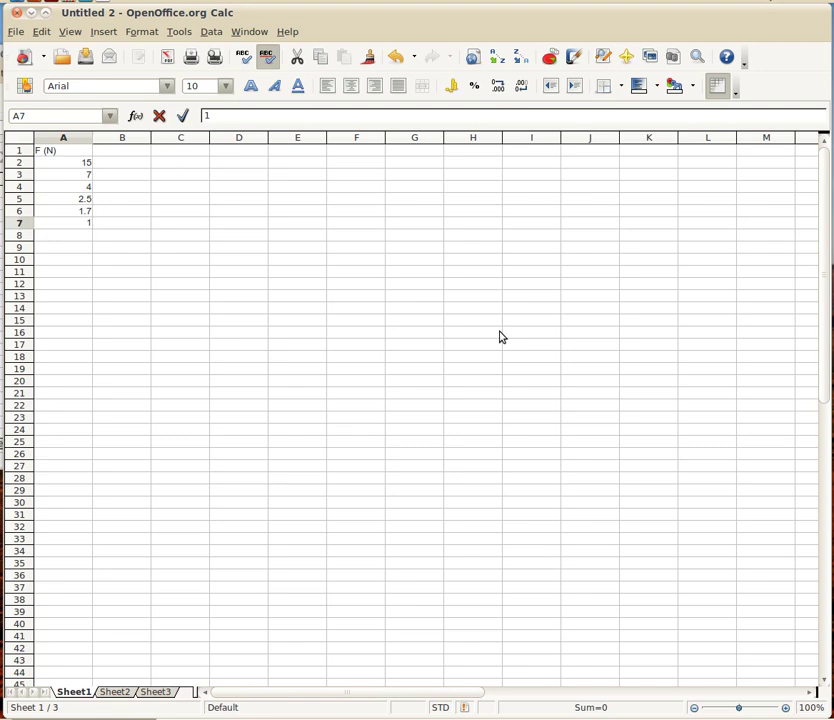
{"action": "key", "text": "Up"}
{"action": "key", "text": "Up"}
{"action": "key", "text": "Up"}
{"action": "key", "text": "Up"}
{"action": "key", "text": "Up"}
{"action": "key", "text": "Up"}
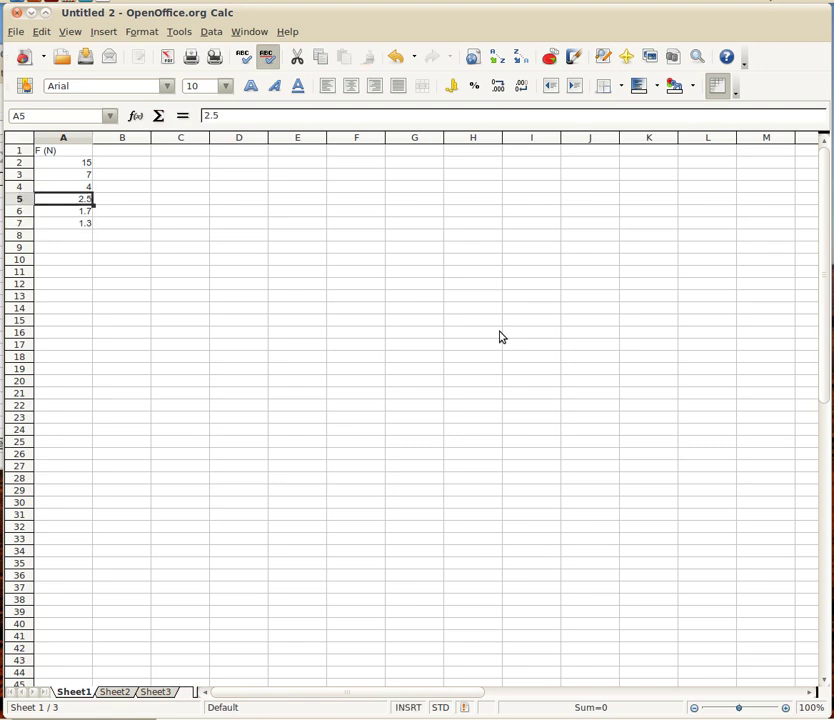
Enter the heading r (m) and distances 1, 1.5, 2, 2.5, 3, 3.5 in column B
{"action": "key", "text": "Right"}
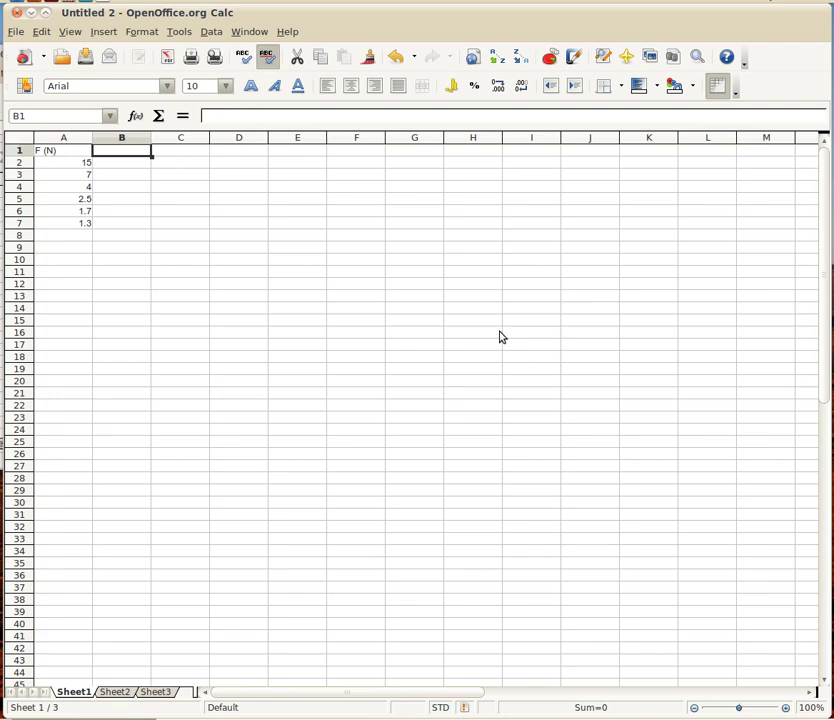
{"action": "type", "text": "r"}
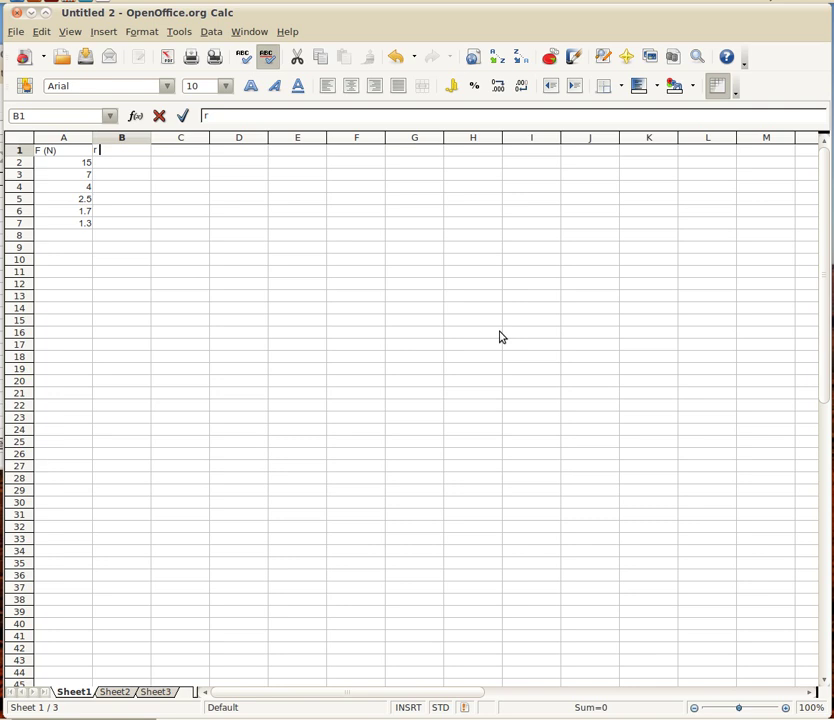
{"action": "type", "text": " (m)"}
{"action": "key", "text": "Return"}
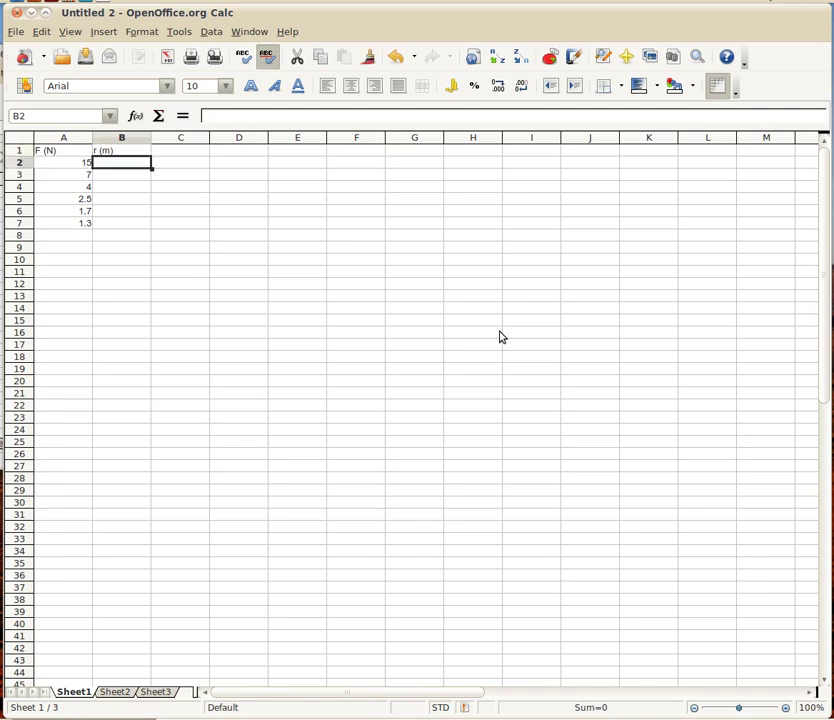
{"action": "type", "text": "1"}
{"action": "key", "text": "Return"}
{"action": "type", "text": "1.5"}
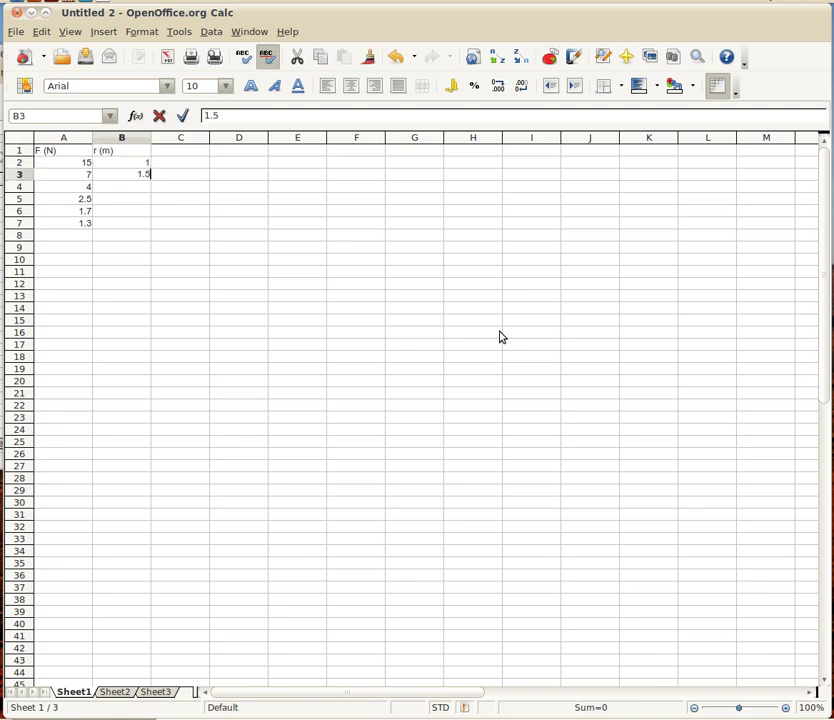
{"action": "key", "text": "Return"}
{"action": "type", "text": "2"}
{"action": "key", "text": "Return"}
{"action": "type", "text": "2.5"}
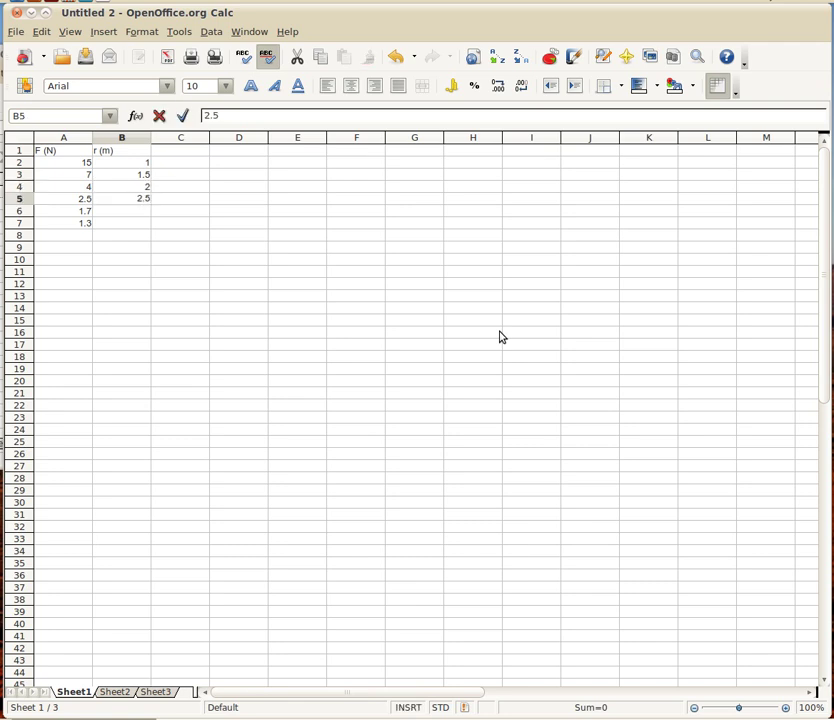
{"action": "key", "text": "Return"}
{"action": "type", "text": "3"}
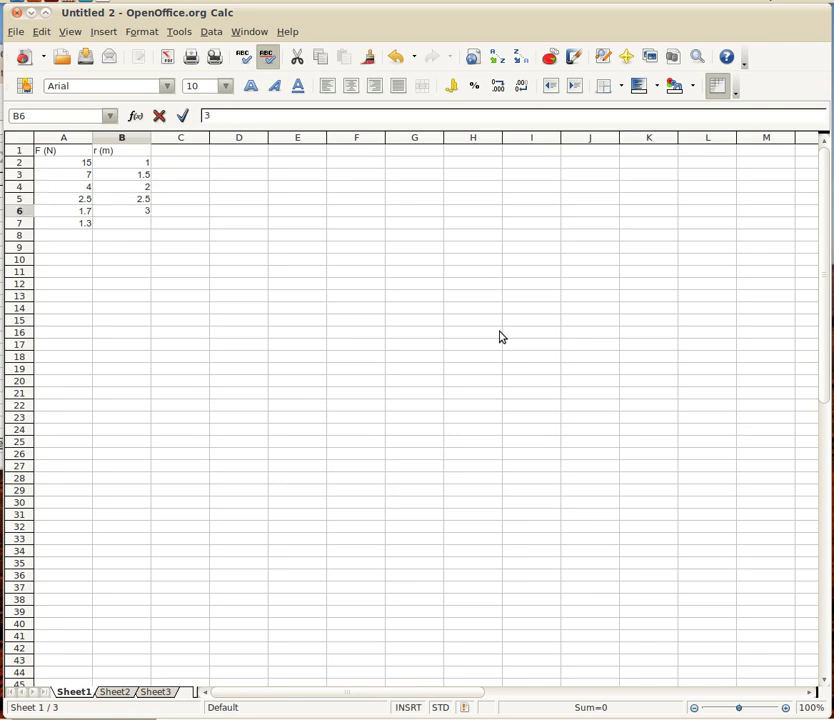
{"action": "key", "text": "Return"}
{"action": "type", "text": "3.5"}
{"action": "key", "text": "Return"}
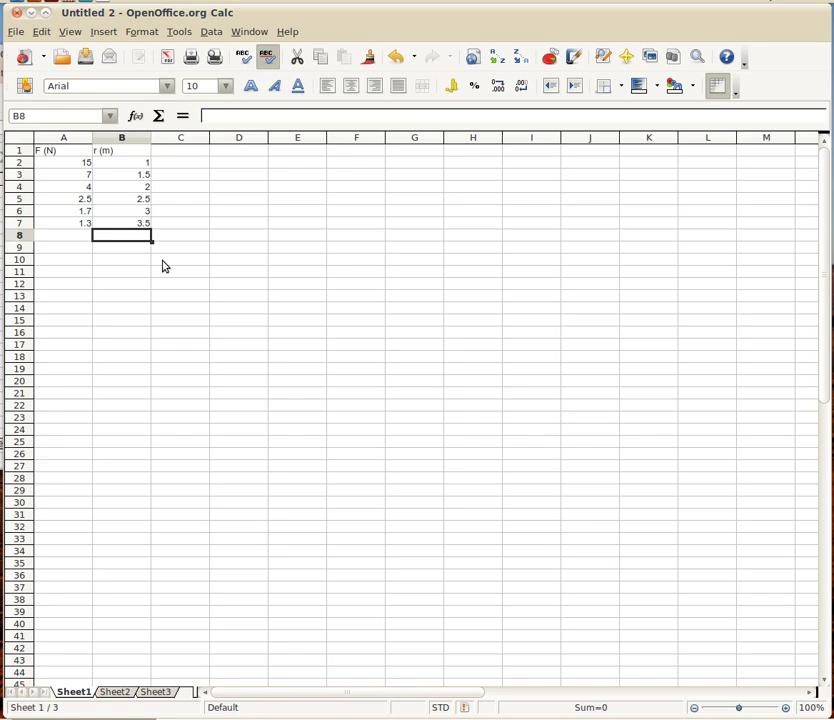
{"action": "left_click", "coordinate": [172, 153]}
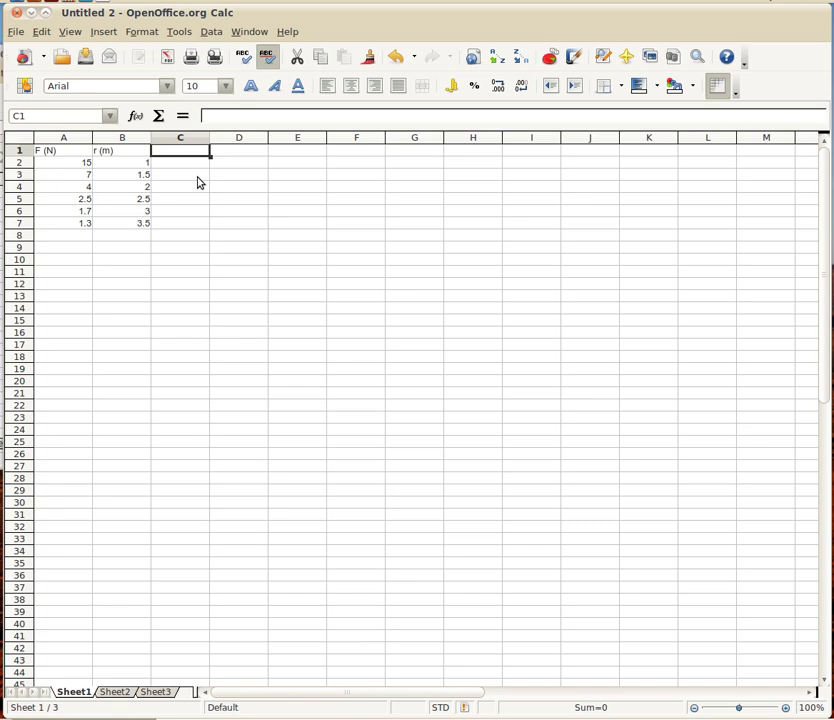
Label cell C1 with the heading 1/r^2 (m^-2)
{"action": "type", "text": "1"}
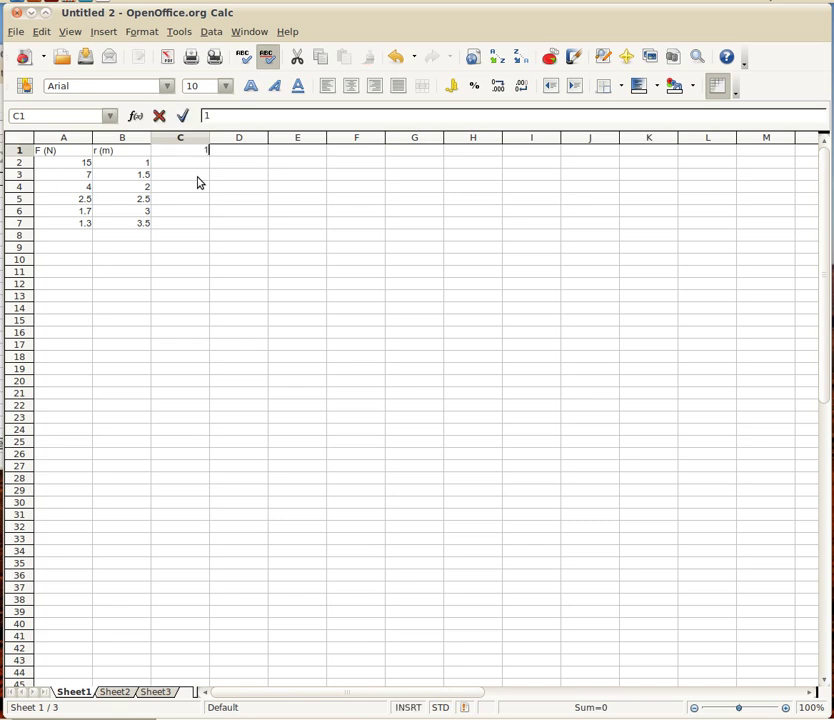
{"action": "type", "text": "/r^2 (m^-2)"}
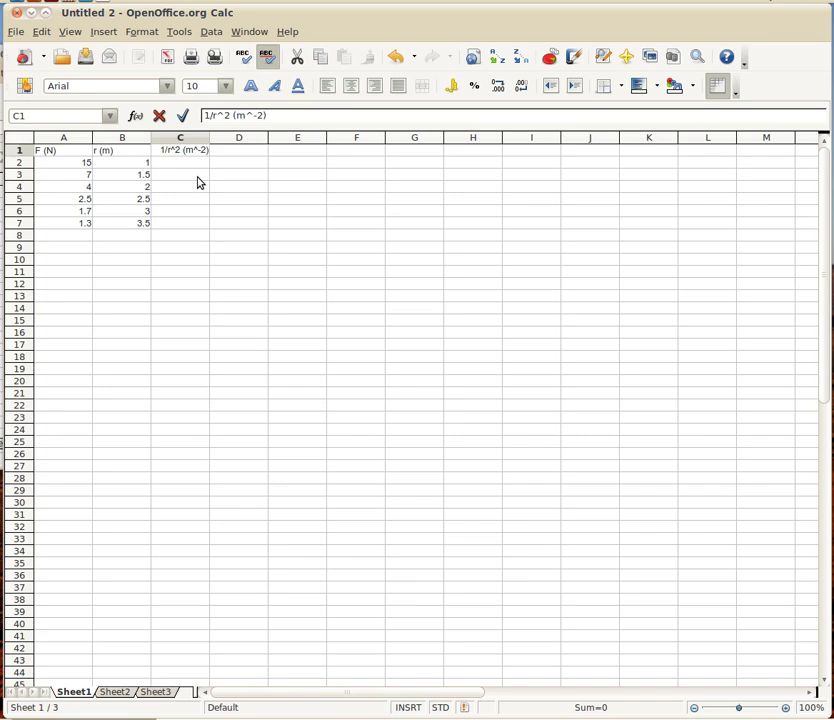
{"action": "key", "text": "Return"}
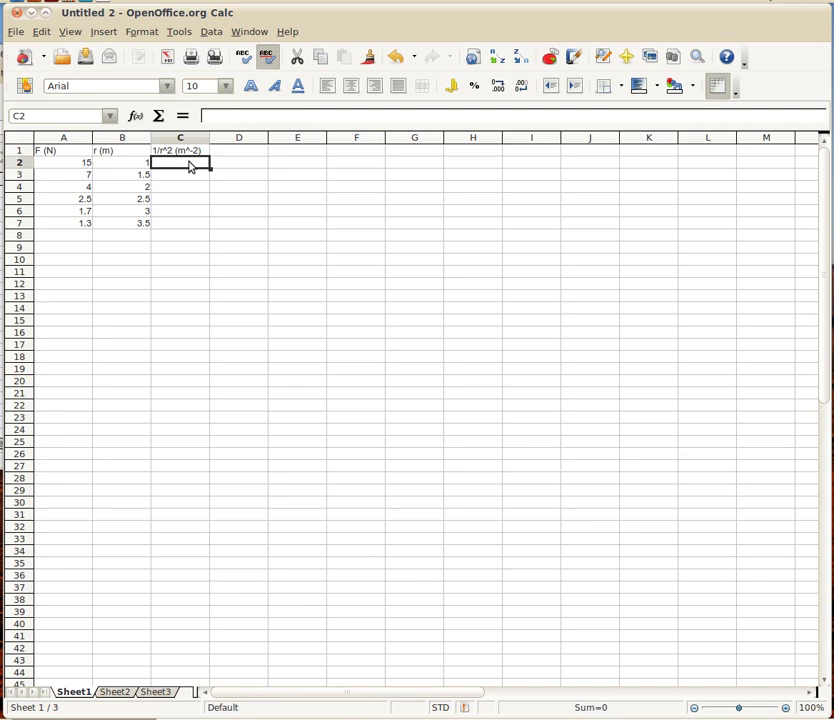
Enter the formula =1/B2^2 in C2, giving 1 for the first distance
{"action": "type", "text": "="}
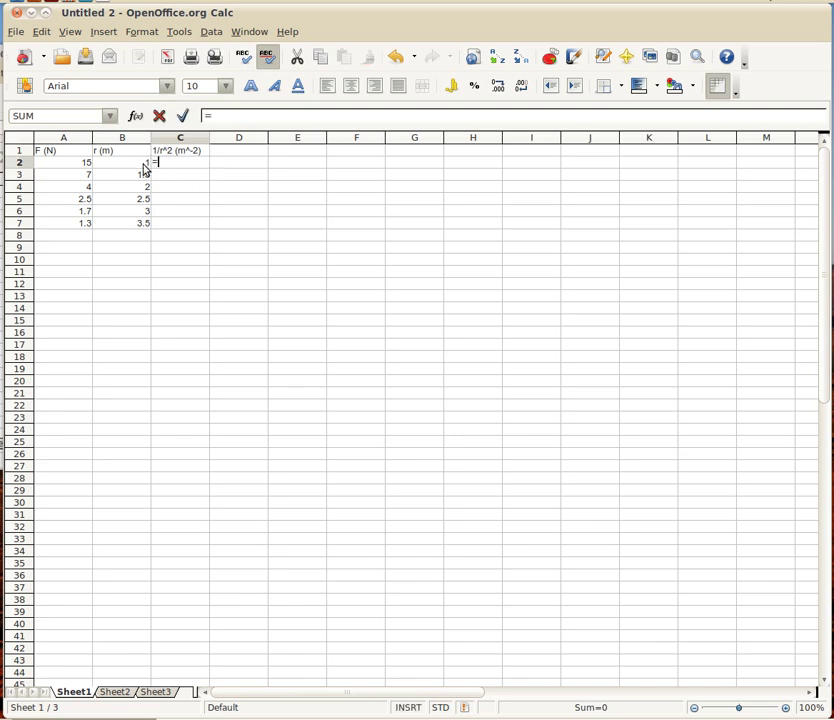
{"action": "left_click", "coordinate": [137, 168]}
{"action": "key", "text": "BackSpace"}
{"action": "type", "text": "1/"}
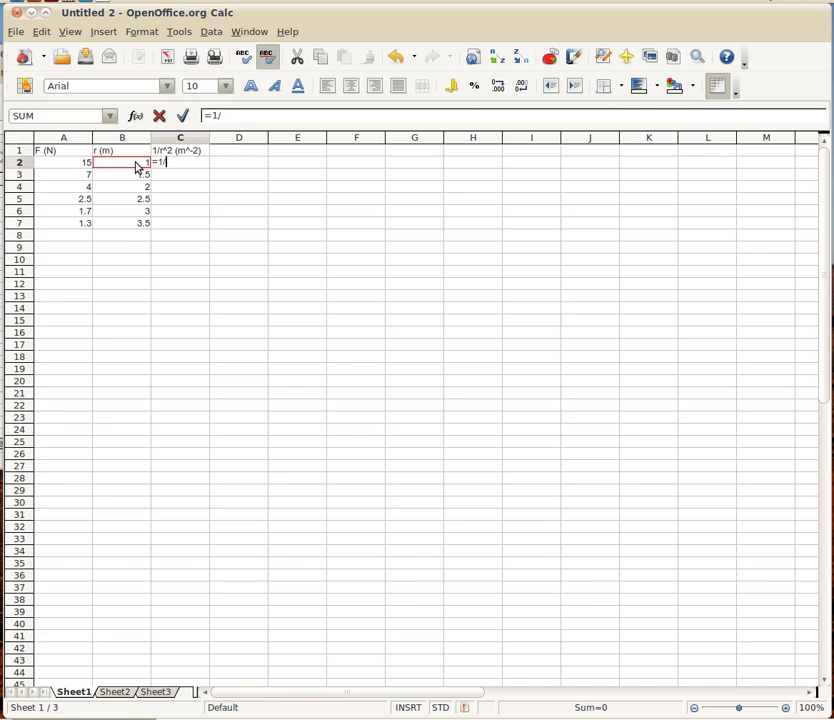
{"action": "left_click", "coordinate": [137, 168]}
{"action": "type", "text": "^2"}
{"action": "key", "text": "Return"}
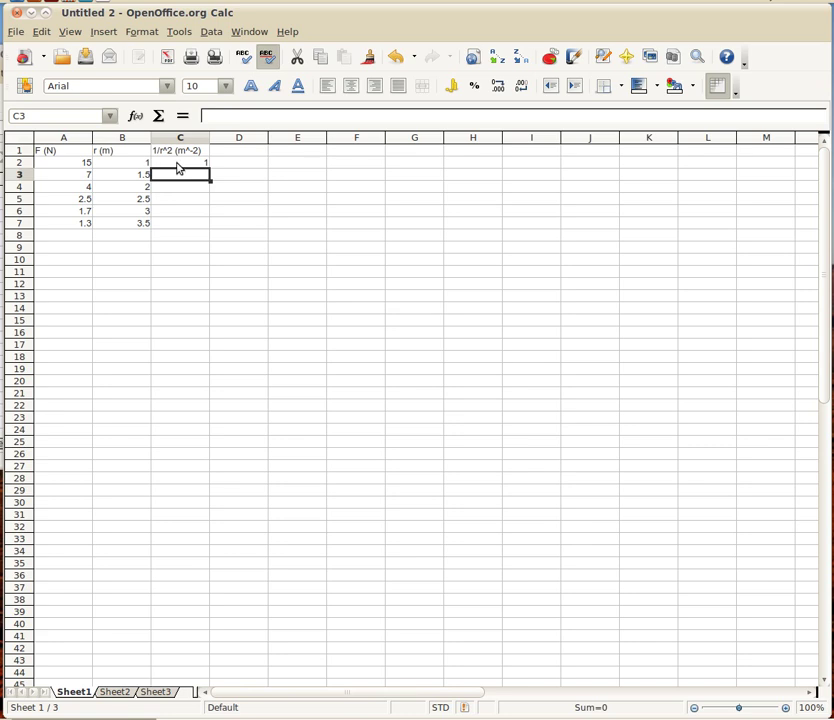
Fill the C2 formula down through C7 with Edit > Fill > Down
{"action": "left_click", "coordinate": [177, 164]}
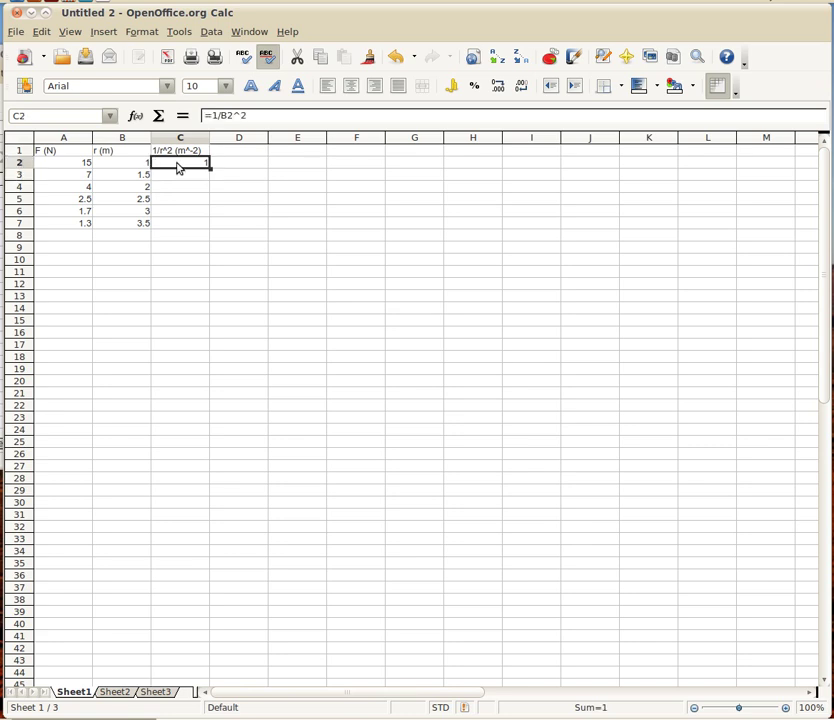
{"action": "left_click_drag", "start_coordinate": [177, 168], "coordinate": [184, 223]}
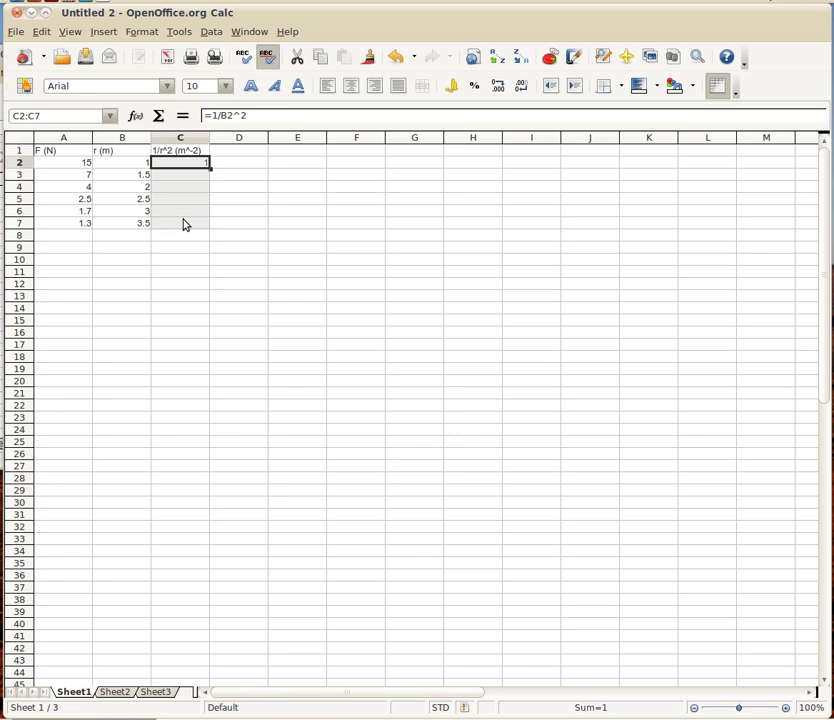
{"action": "left_click", "coordinate": [40, 32]}
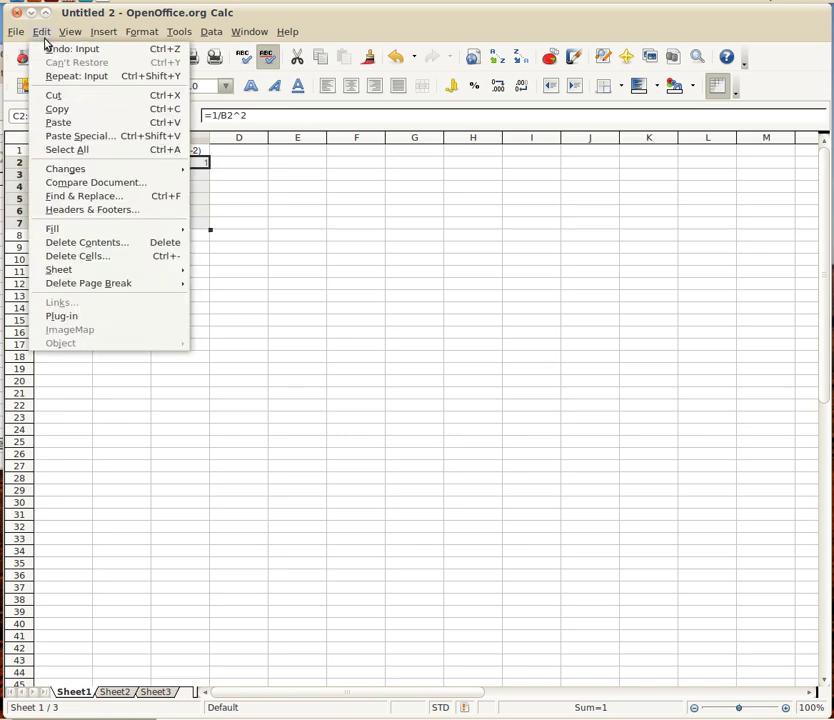
{"action": "mouse_move", "coordinate": [123, 230]}
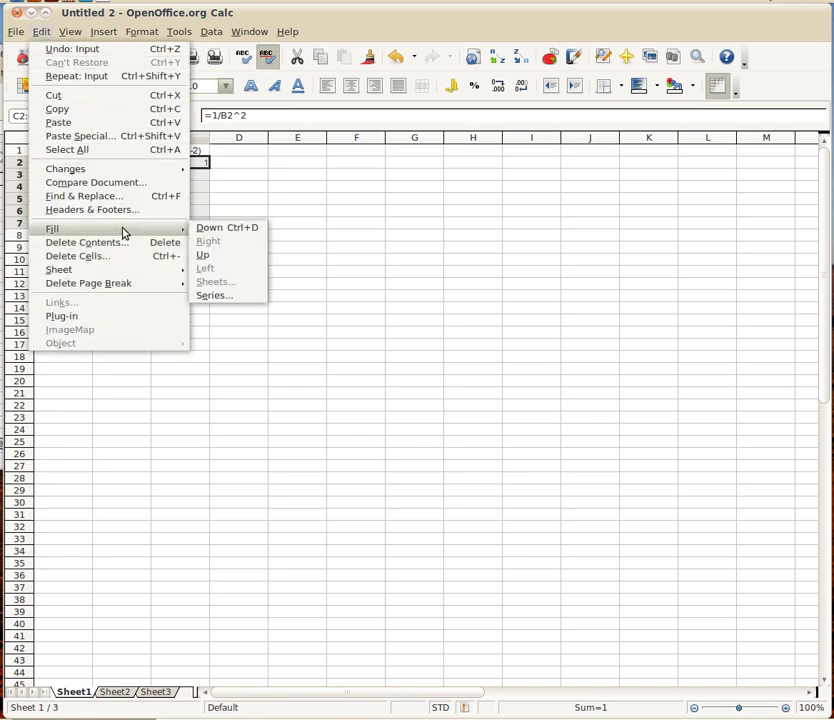
{"action": "left_click", "coordinate": [204, 234]}
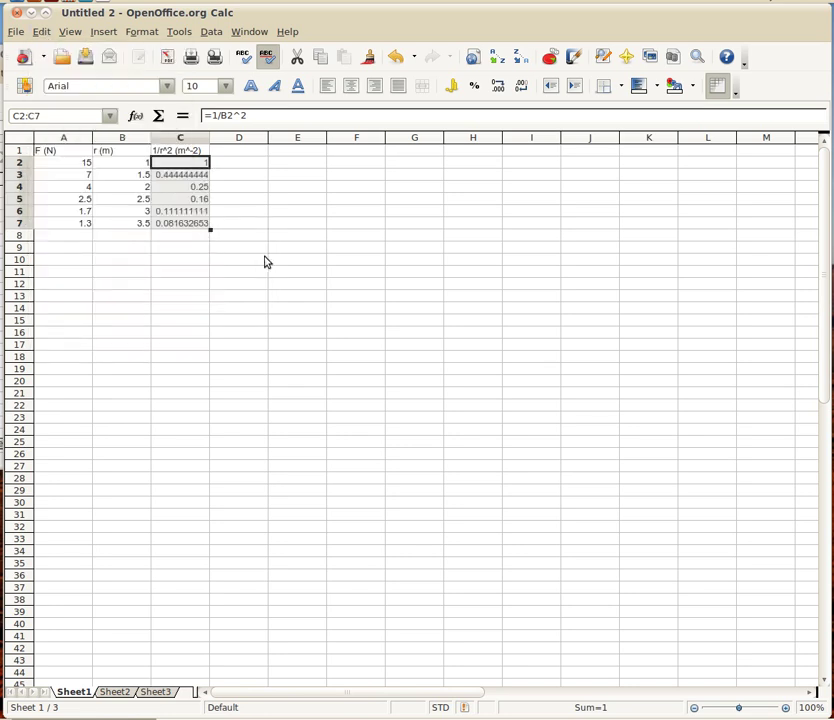
Check the copied 1/r^2 formulas in cells C3 through C6
{"action": "left_click", "coordinate": [198, 178]}
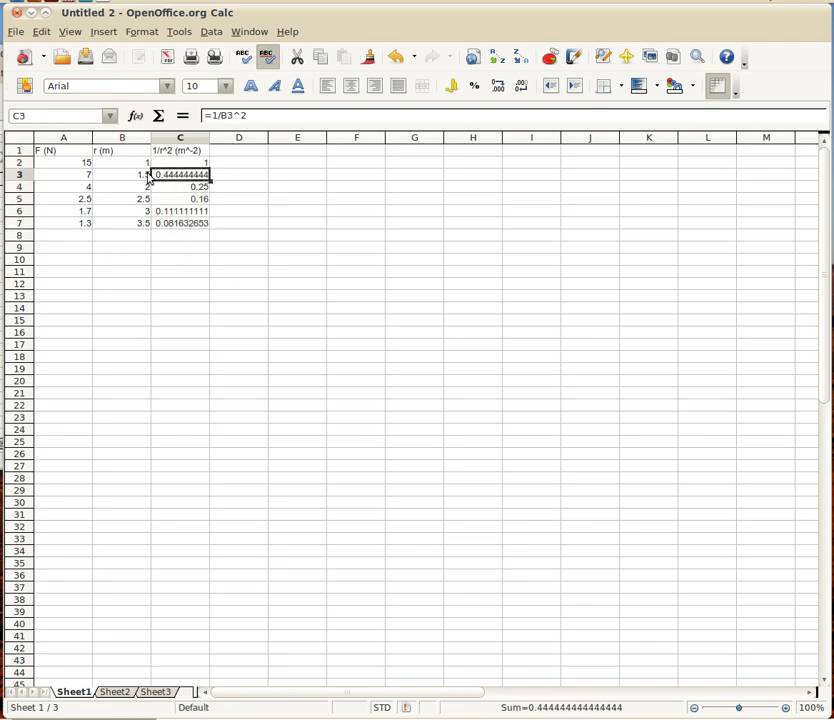
{"action": "left_click", "coordinate": [169, 192]}
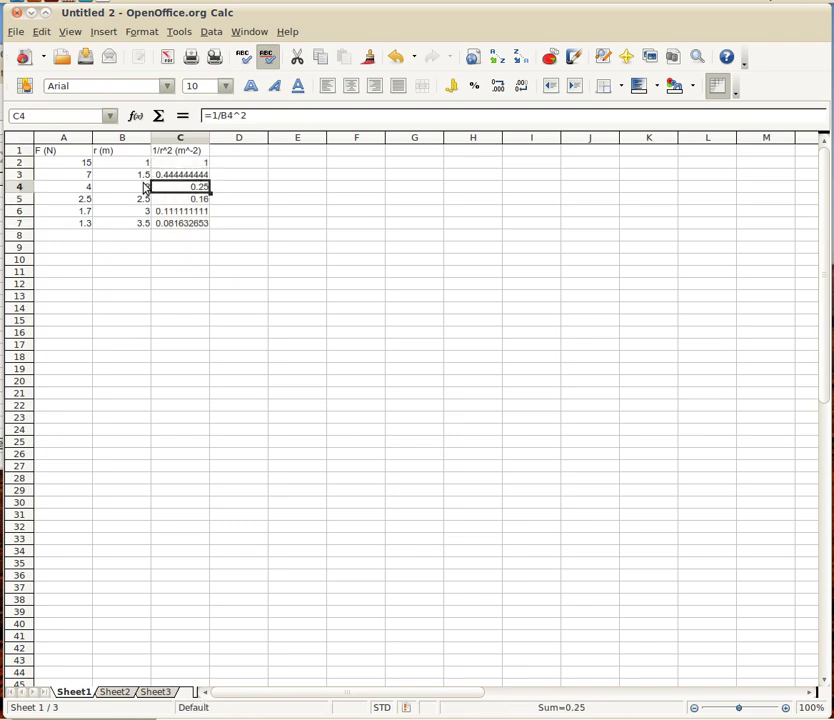
{"action": "left_click", "coordinate": [168, 198]}
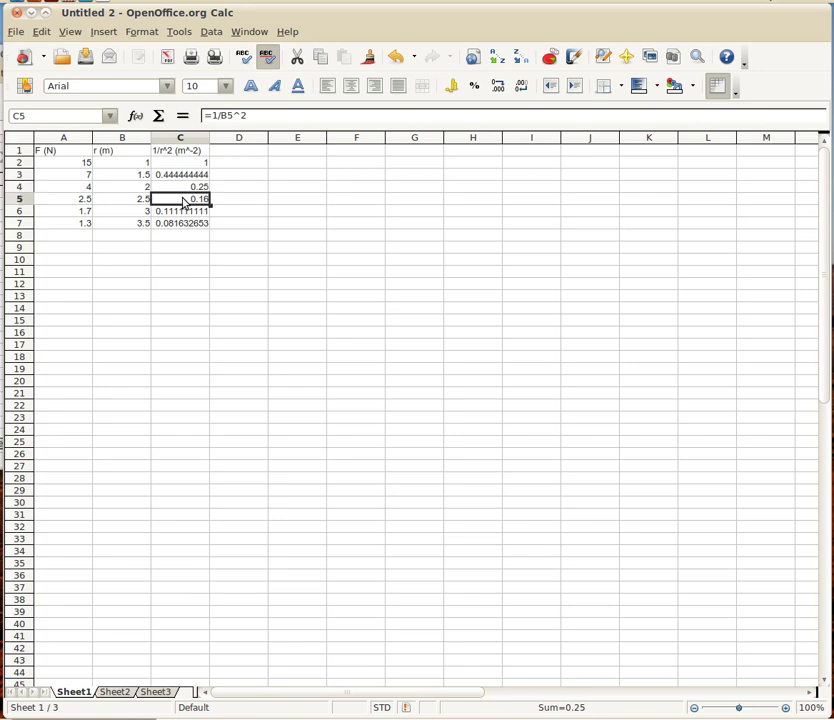
{"action": "left_click", "coordinate": [176, 212]}
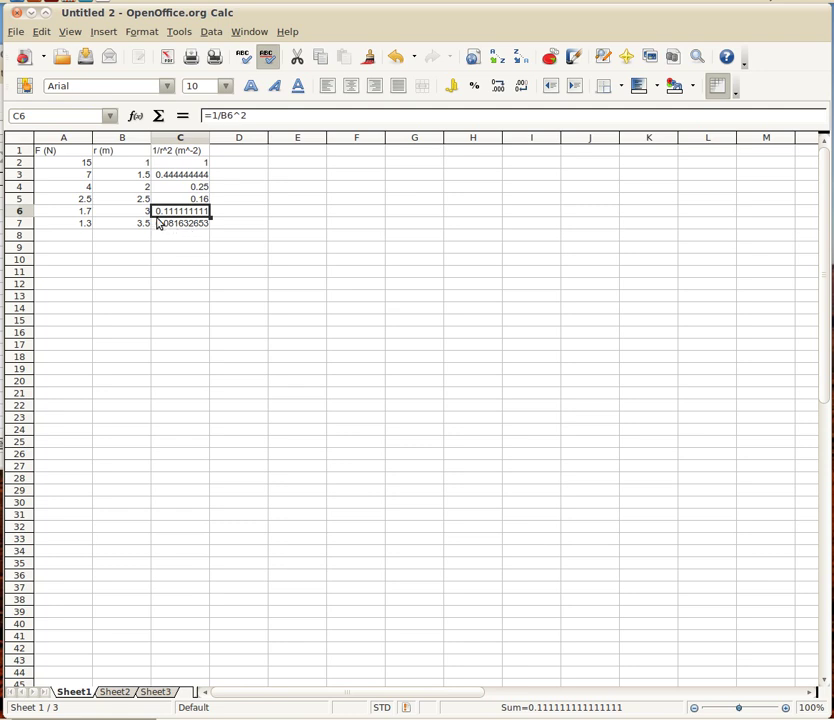
Copy the force column A1:A7 and paste it into column D starting at D1
{"action": "left_click", "coordinate": [62, 153]}
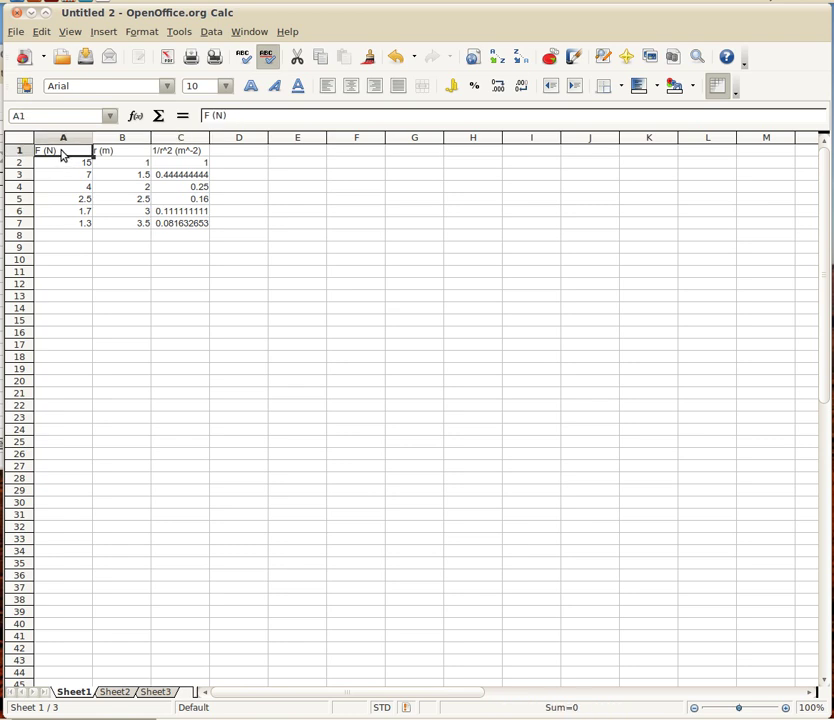
{"action": "left_click_drag", "start_coordinate": [61, 154], "coordinate": [73, 226]}
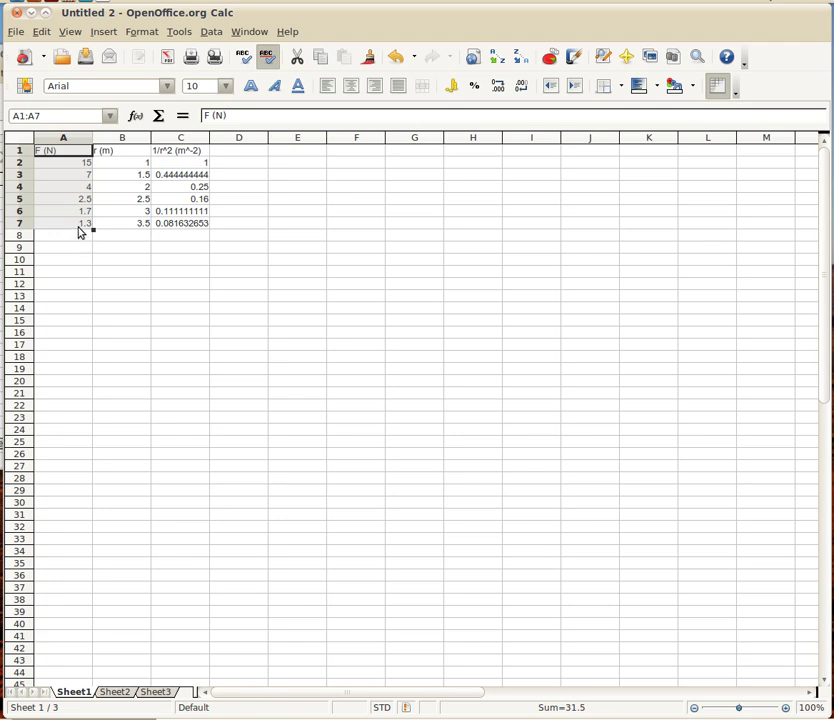
{"action": "key", "text": "ctrl+c"}
{"action": "left_click", "coordinate": [224, 157]}
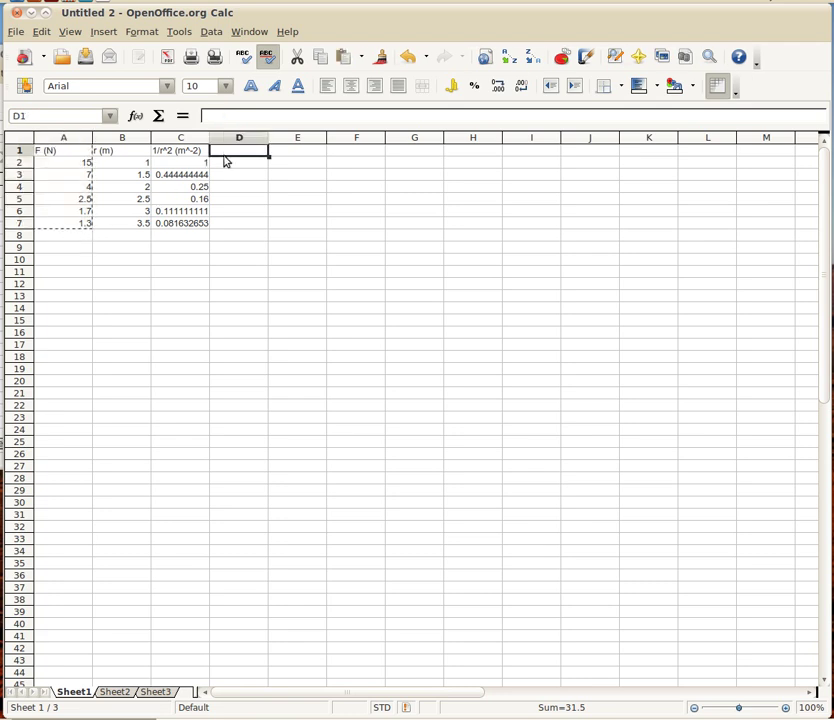
{"action": "key", "text": "ctrl+v"}
{"action": "left_click", "coordinate": [198, 287]}
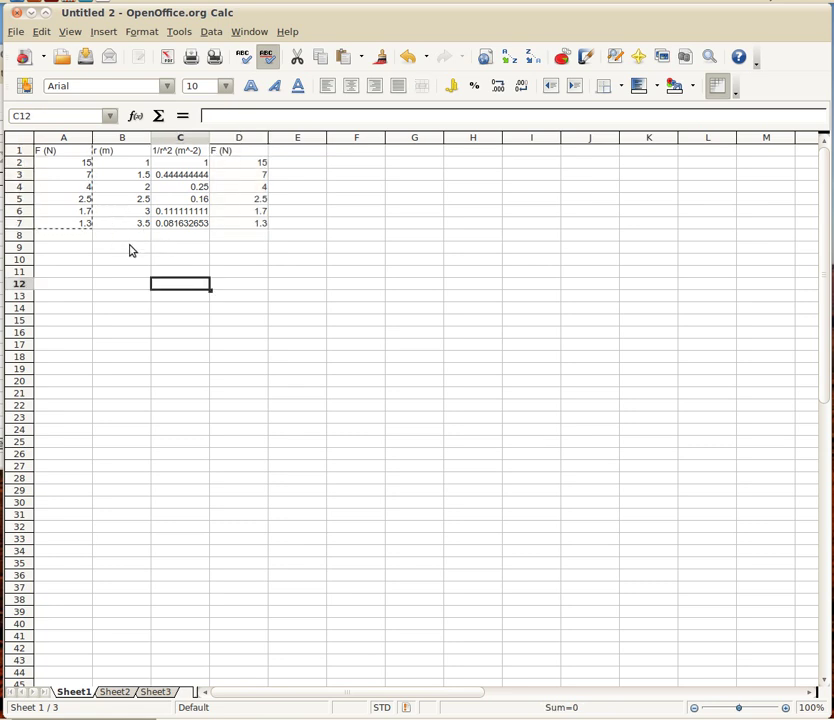
Highlight the first 1/r^2 and force value pairs in columns C and D
{"action": "left_click", "coordinate": [198, 166]}
{"action": "left_click_drag", "start_coordinate": [198, 166], "coordinate": [237, 171]}
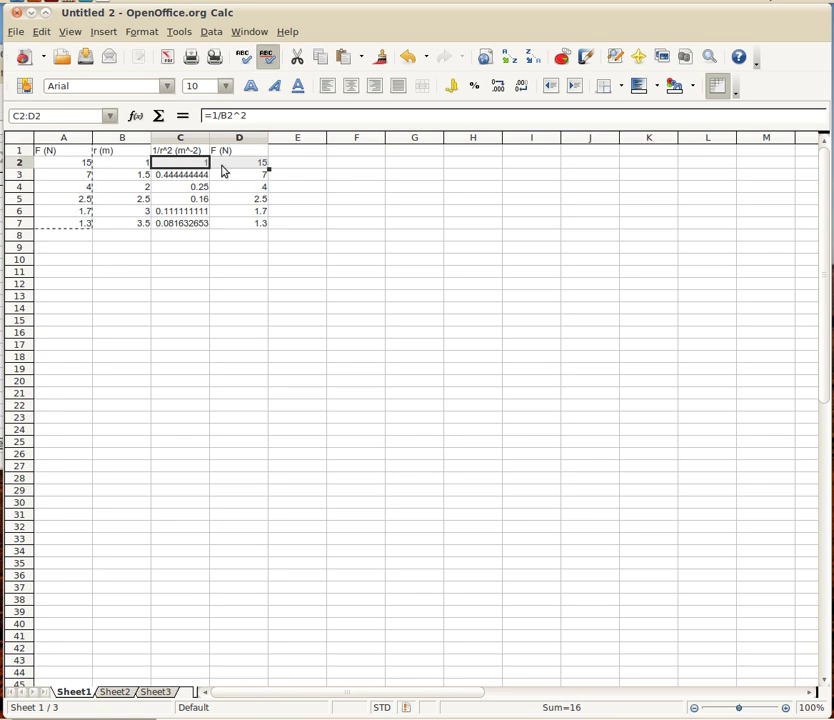
{"action": "left_click_drag", "start_coordinate": [198, 178], "coordinate": [238, 203]}
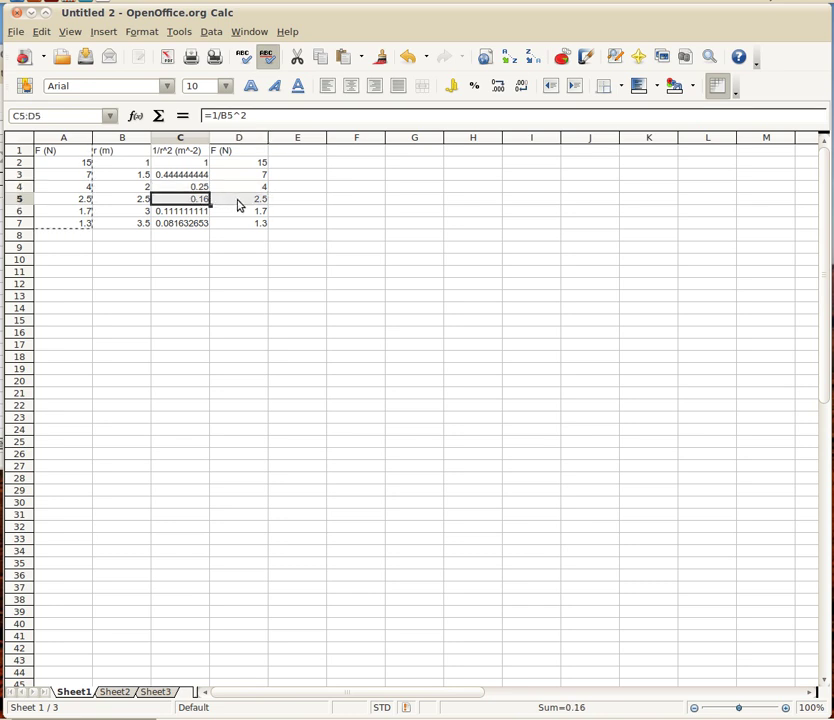
{"action": "left_click", "coordinate": [226, 250]}
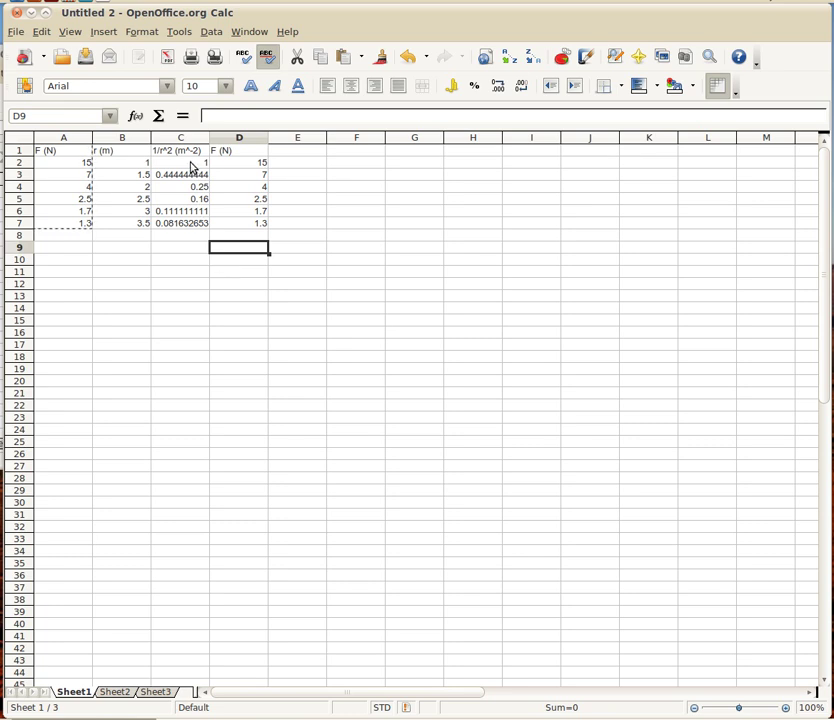
Create a chart from C2:D7 and choose the XY (Scatter) chart type
{"action": "left_click_drag", "start_coordinate": [192, 167], "coordinate": [248, 233]}
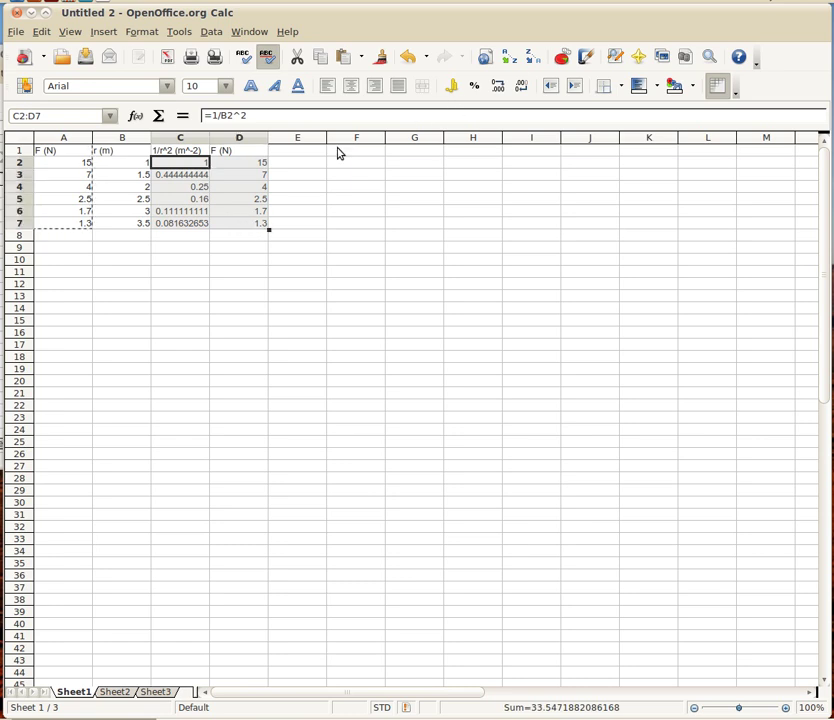
{"action": "left_click", "coordinate": [562, 60]}
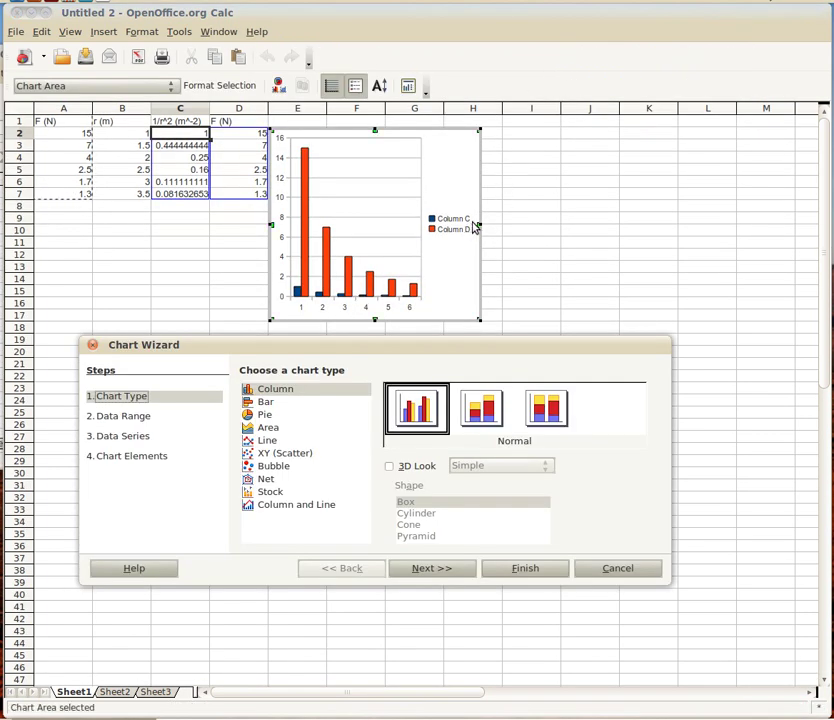
{"action": "left_click", "coordinate": [283, 441]}
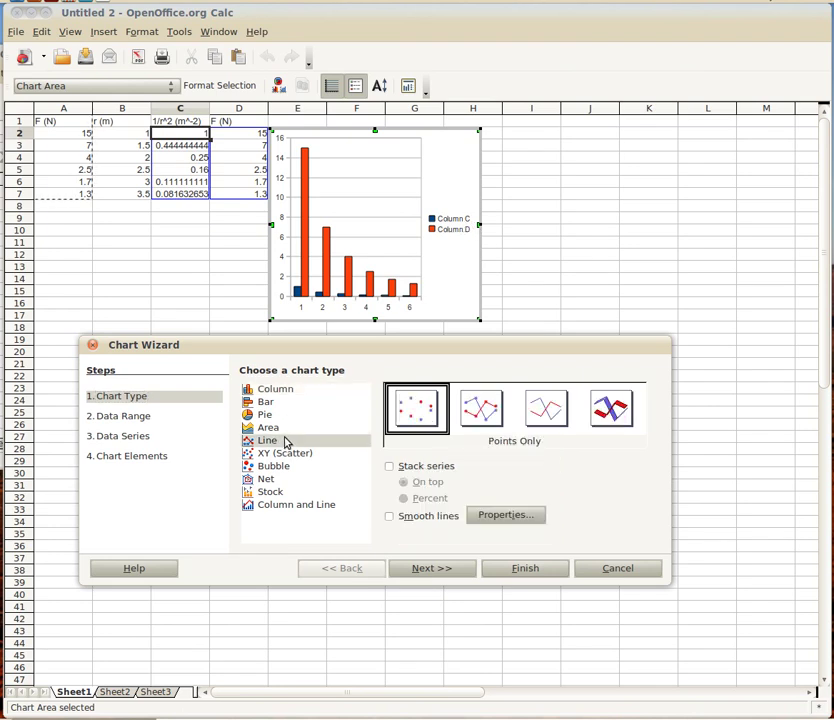
{"action": "left_click", "coordinate": [290, 457]}
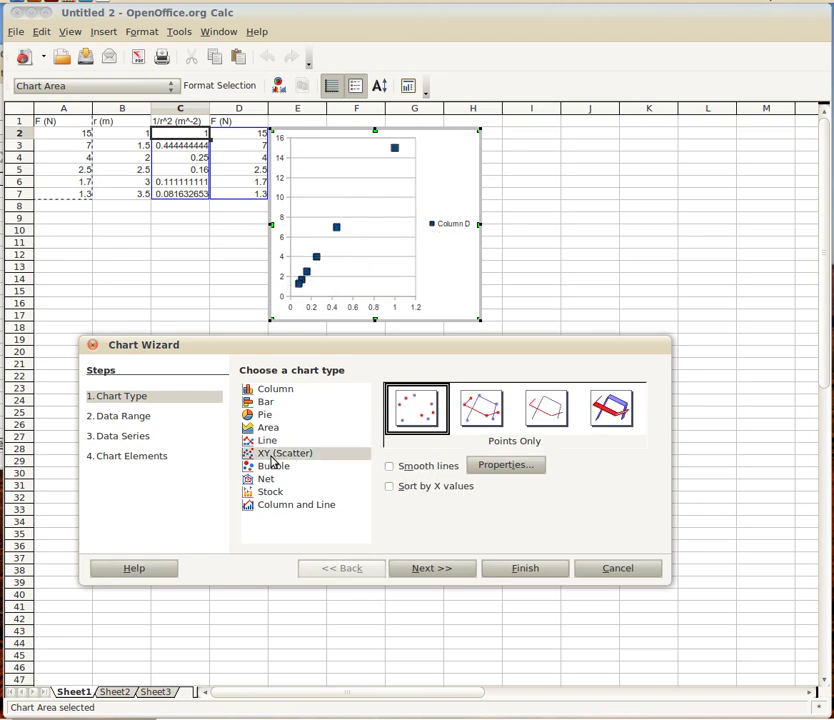
Advance the Chart Wizard to the titles, legend and grid step and disable the legend
{"action": "left_click", "coordinate": [458, 574]}
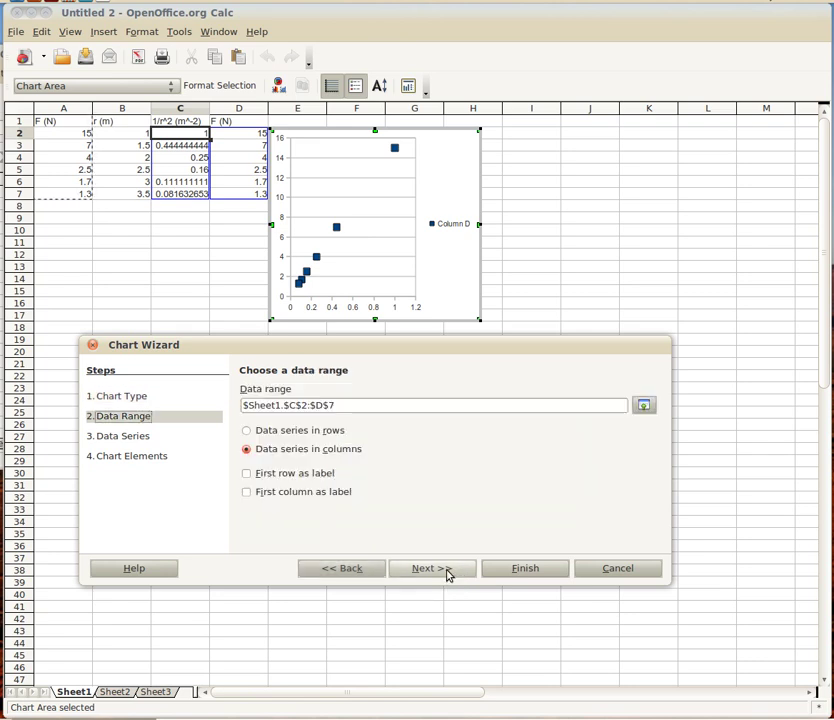
{"action": "left_click", "coordinate": [449, 576]}
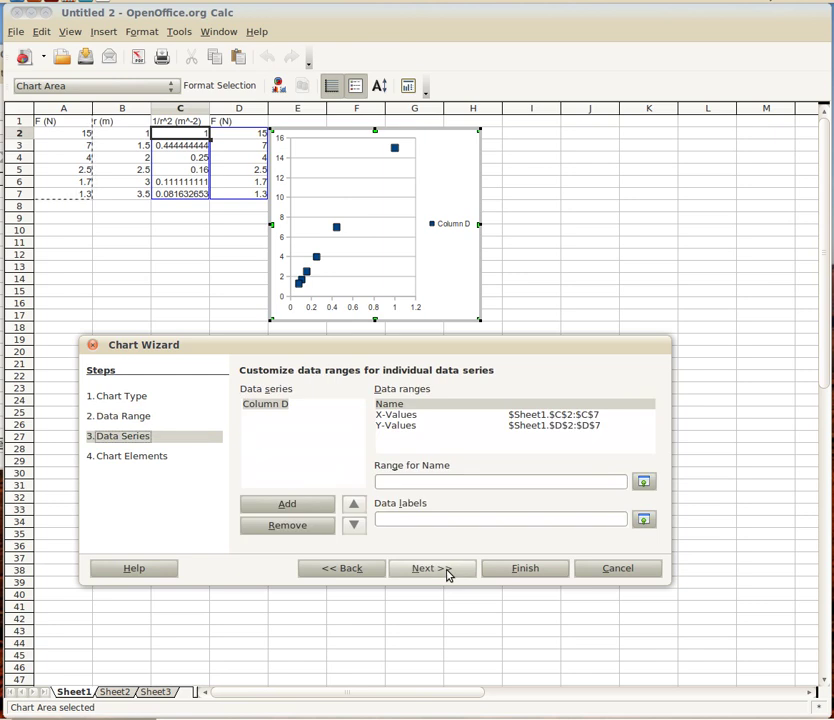
{"action": "left_click", "coordinate": [449, 576]}
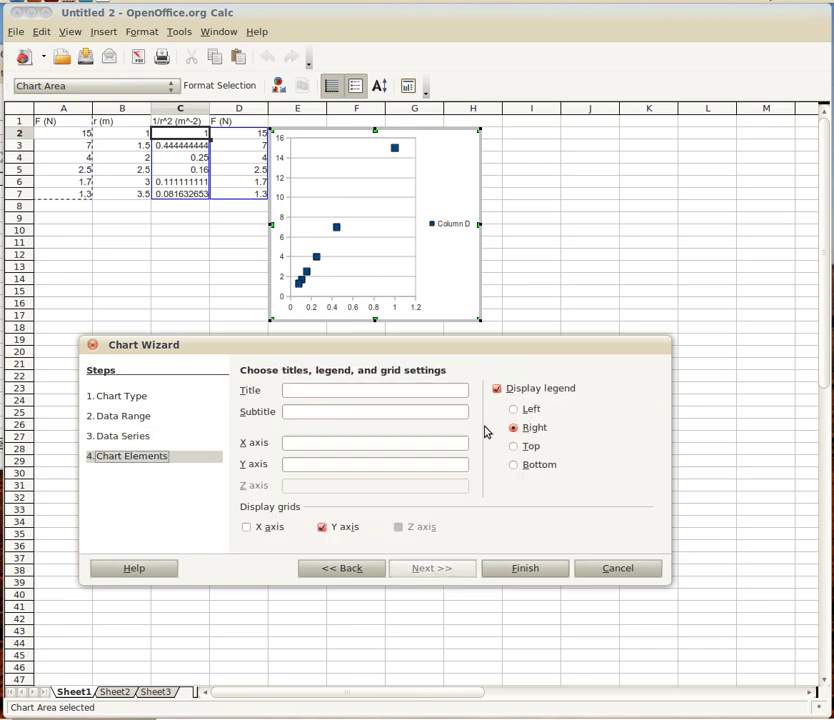
{"action": "left_click", "coordinate": [497, 391]}
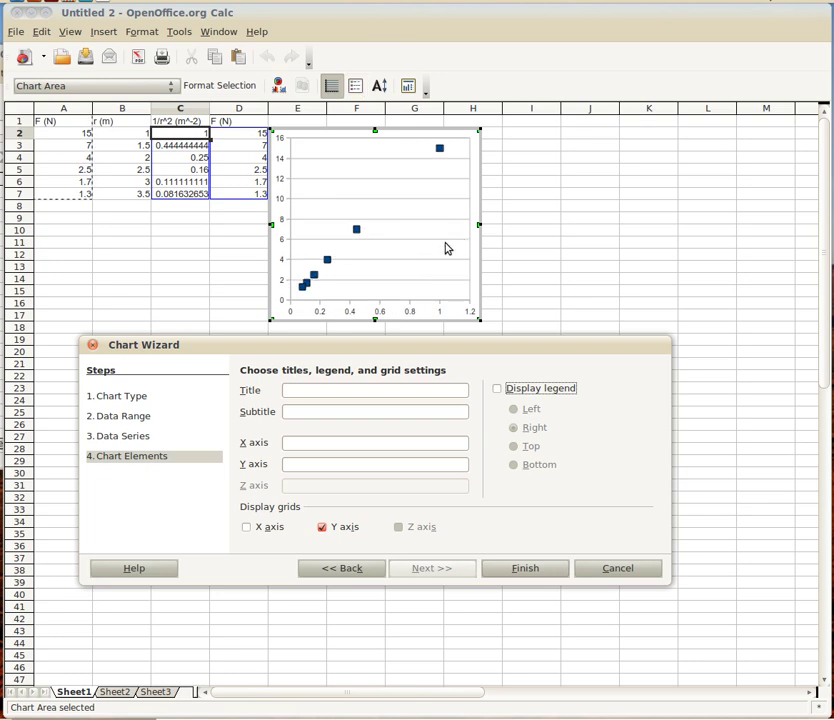
Enter the chart title 'Force as a function of the square of the distance inversed'
{"action": "left_click", "coordinate": [367, 390]}
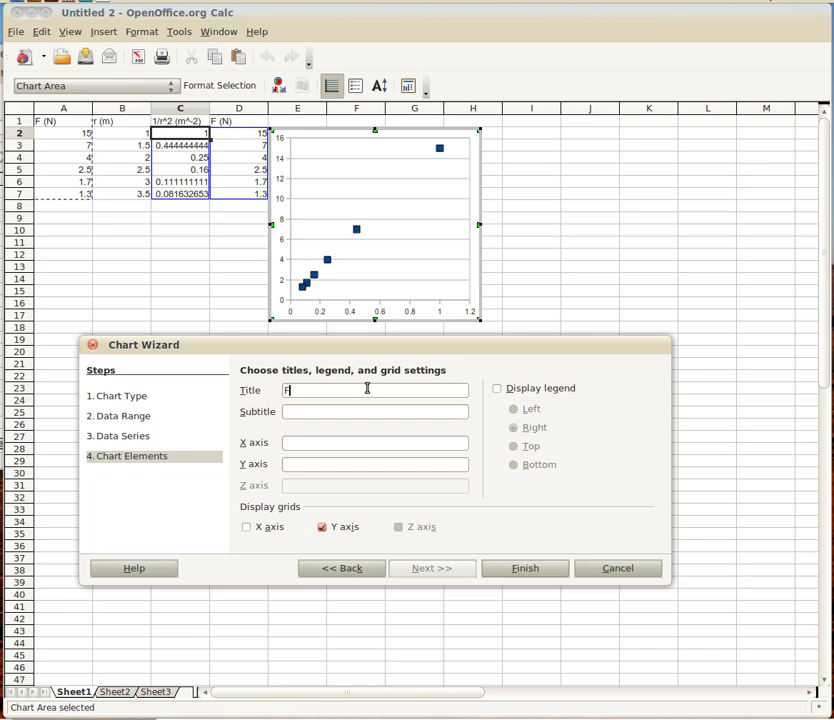
{"action": "type", "text": "Force as a f"}
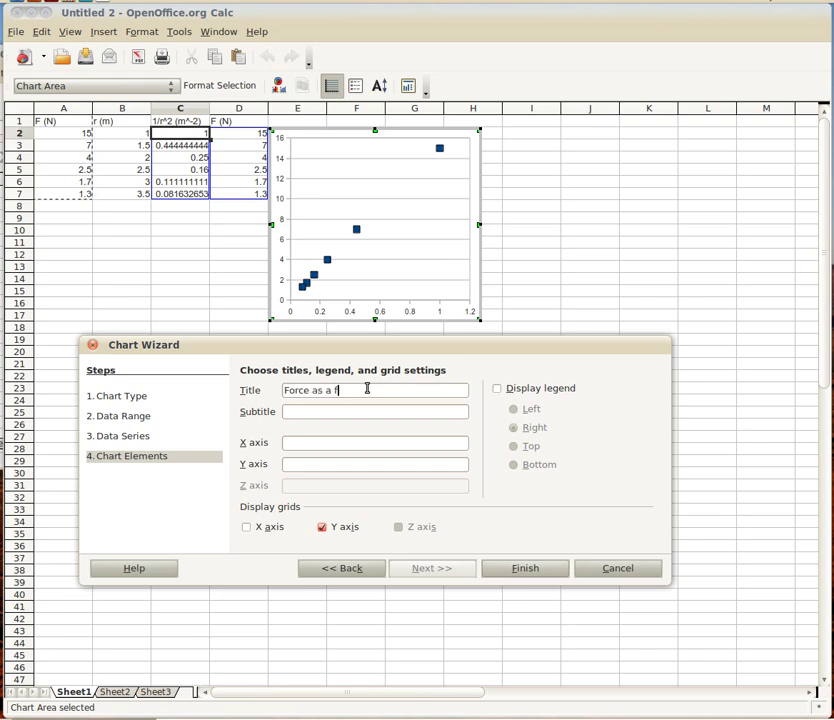
{"action": "type", "text": "unction of the sqaure of"}
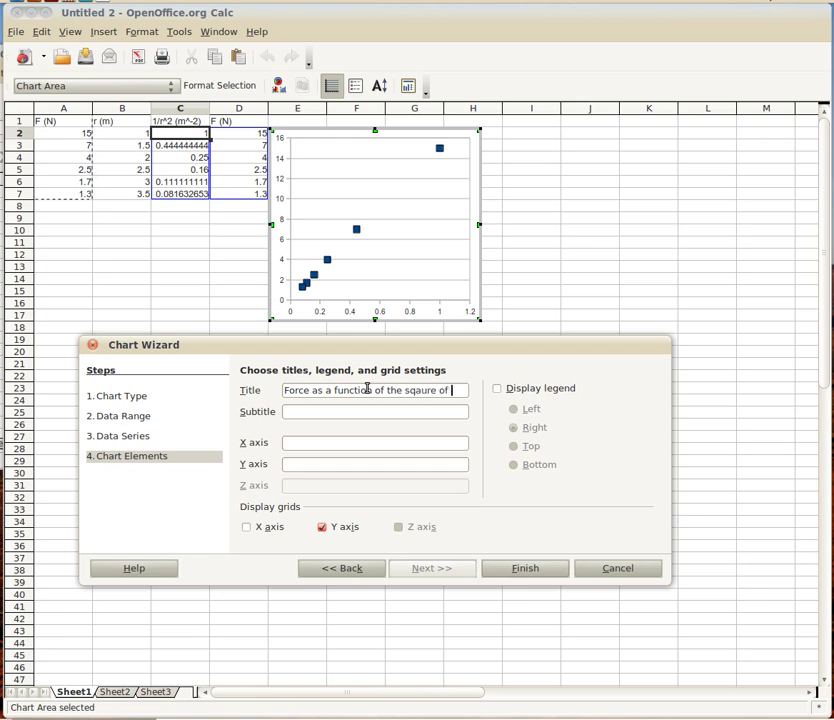
{"action": "key", "text": "BackSpace"}
{"action": "key", "text": "BackSpace"}
{"action": "key", "text": "BackSpace"}
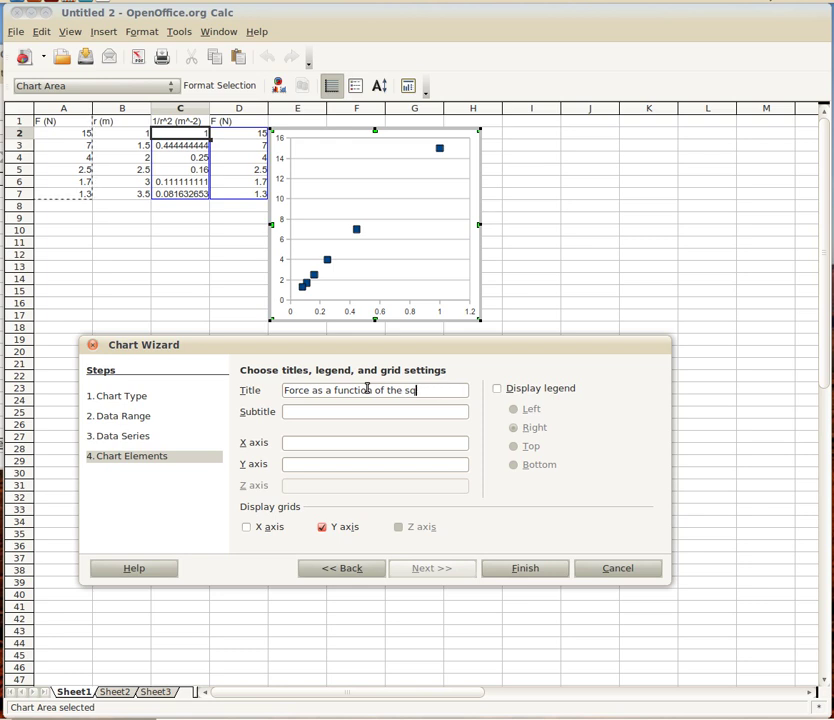
{"action": "type", "text": "uare of th"}
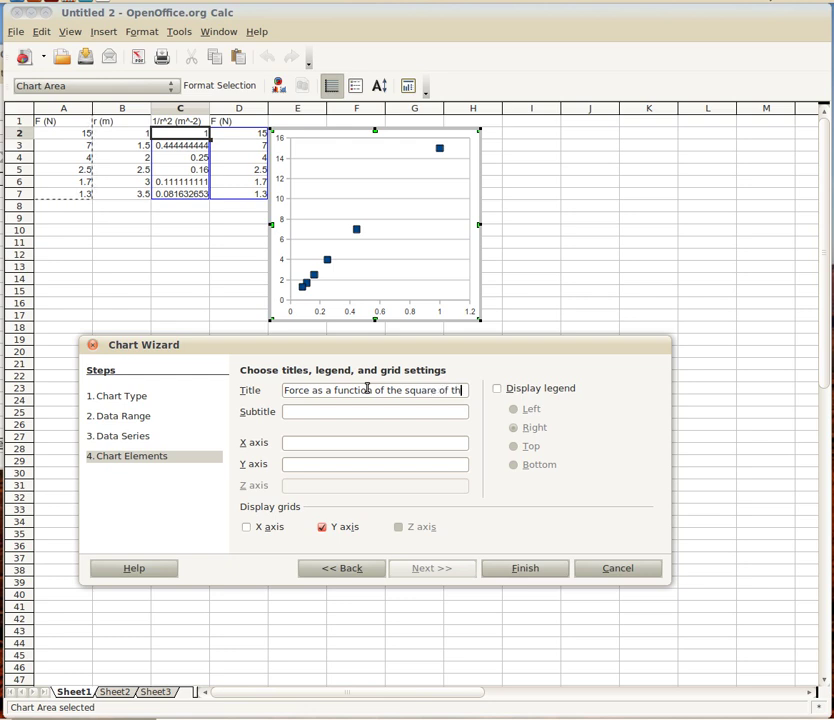
{"action": "type", "text": "e distance"}
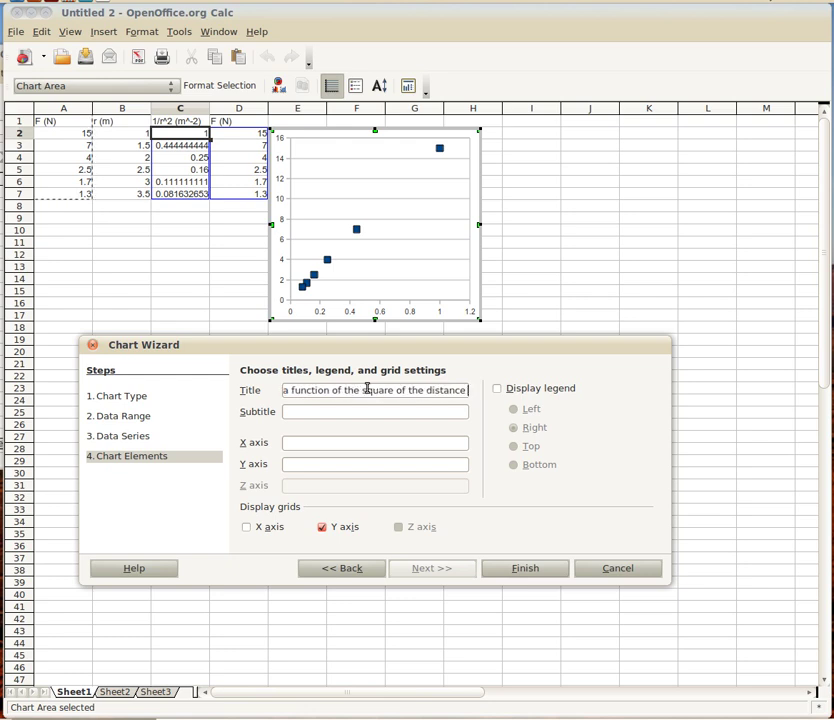
{"action": "type", "text": " inversed"}
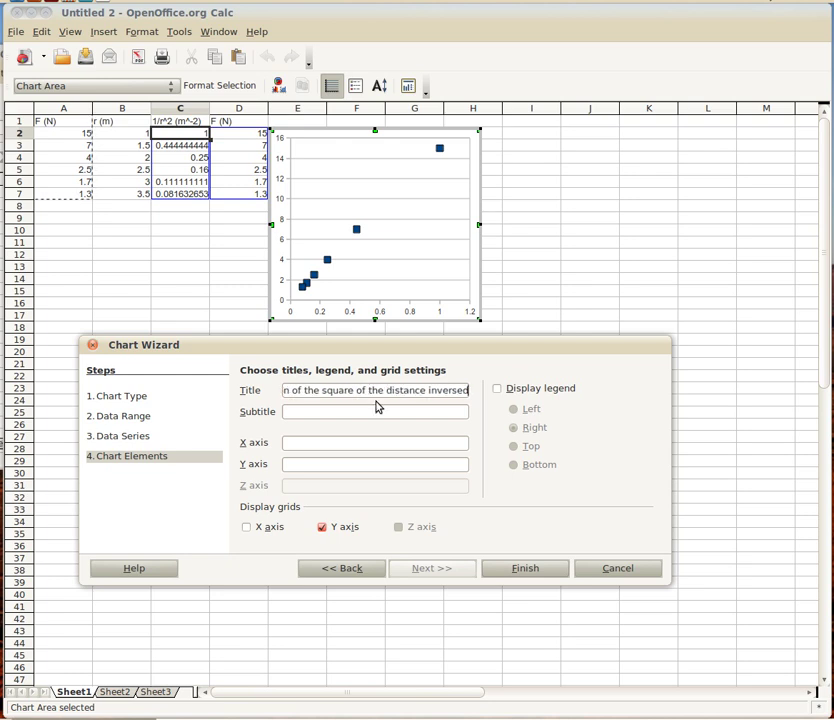
{"action": "left_click", "coordinate": [376, 442]}
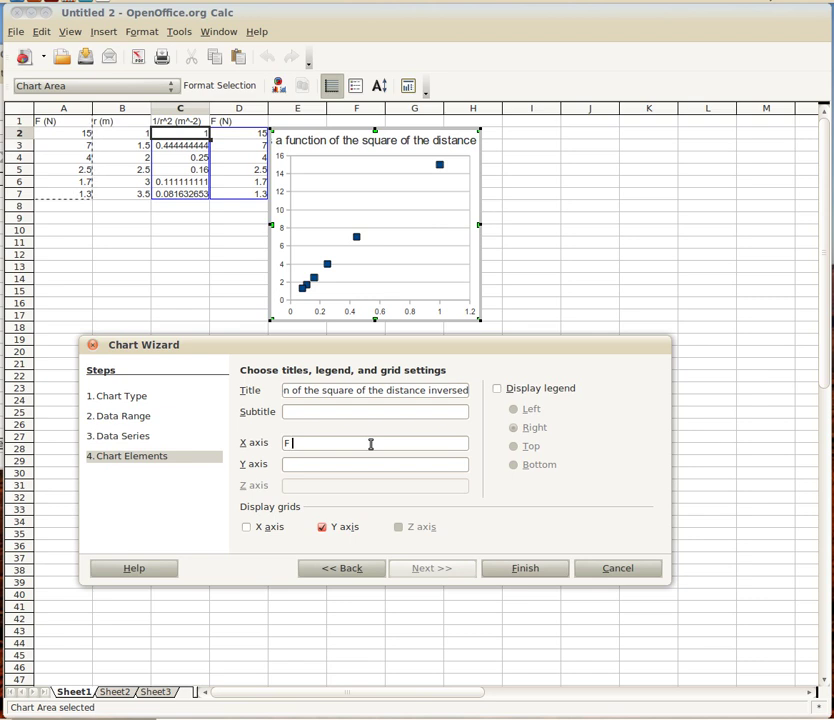
Title the axes 'Inverse Squared Distance (m)' and 'Force (N)', add X-axis grid lines, and finish
{"action": "type", "text": "Force"}
{"action": "key", "text": "BackSpace"}
{"action": "key", "text": "BackSpace"}
{"action": "key", "text": "BackSpace"}
{"action": "key", "text": "BackSpace"}
{"action": "key", "text": "BackSpace"}
{"action": "type", "text": "Inverse Squared "}
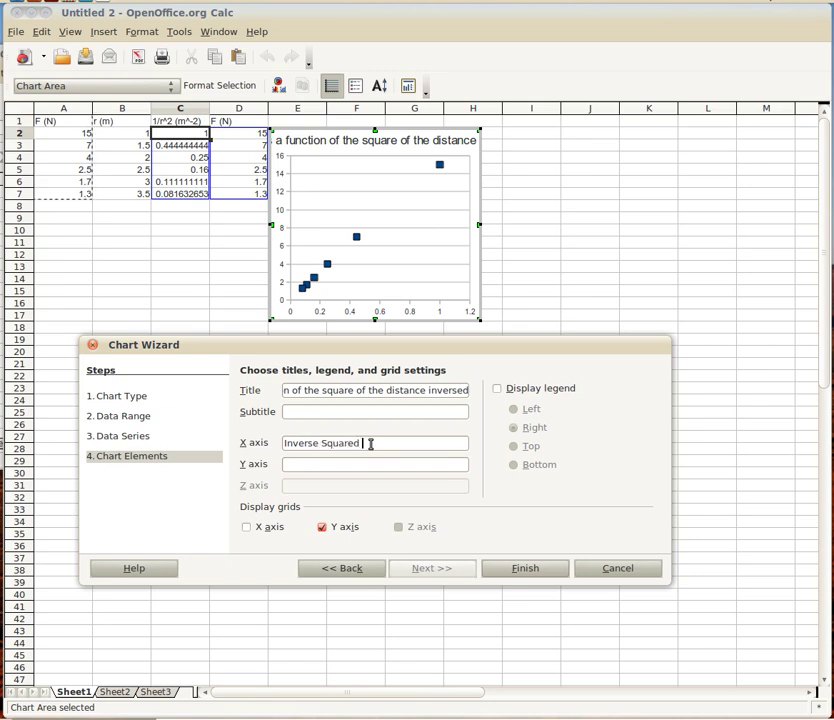
{"action": "type", "text": "Distance "}
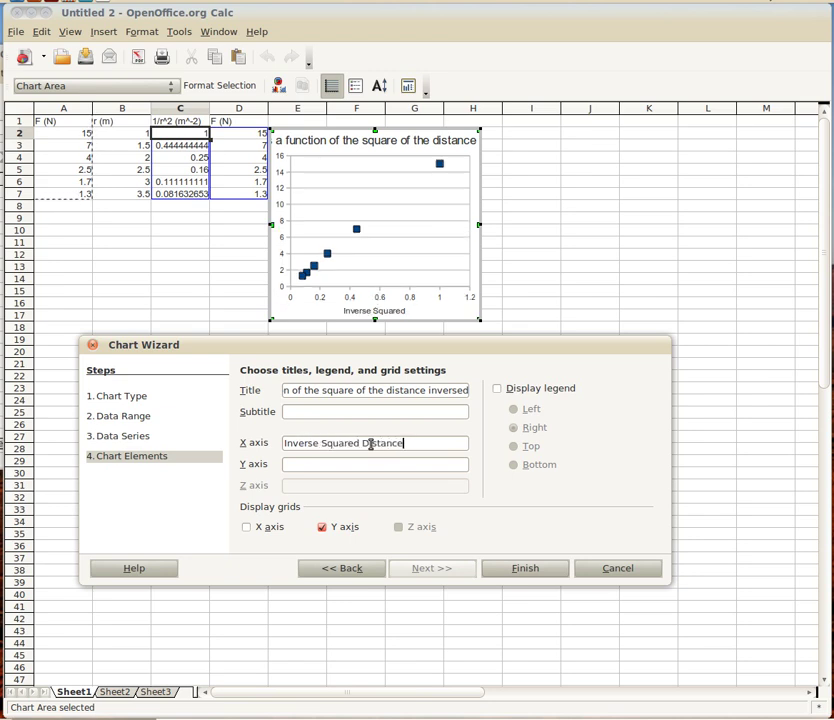
{"action": "type", "text": "(m"}
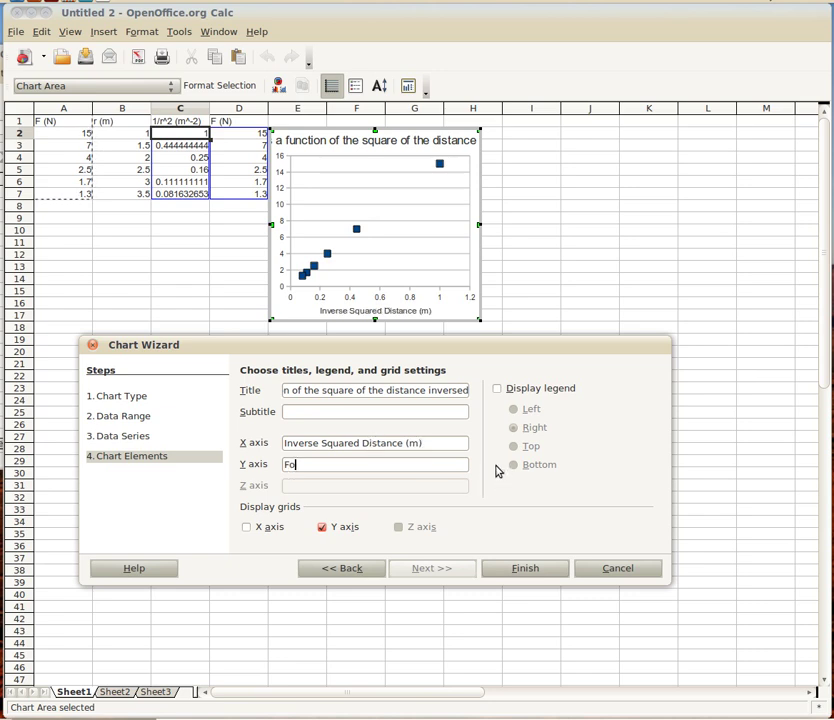
{"action": "type", "text": "(N"}
{"action": "left_click", "coordinate": [268, 529]}
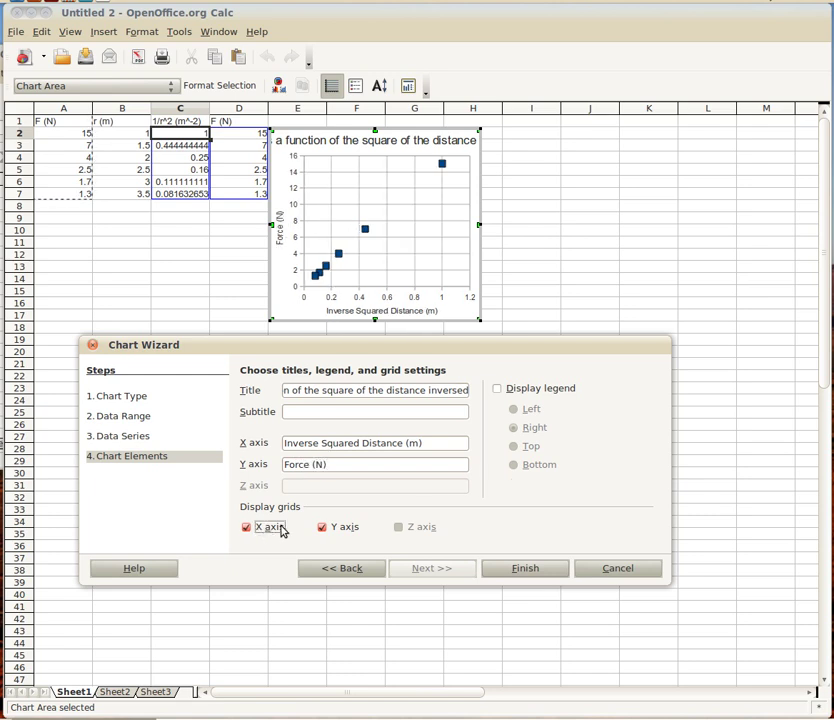
{"action": "left_click", "coordinate": [538, 570]}
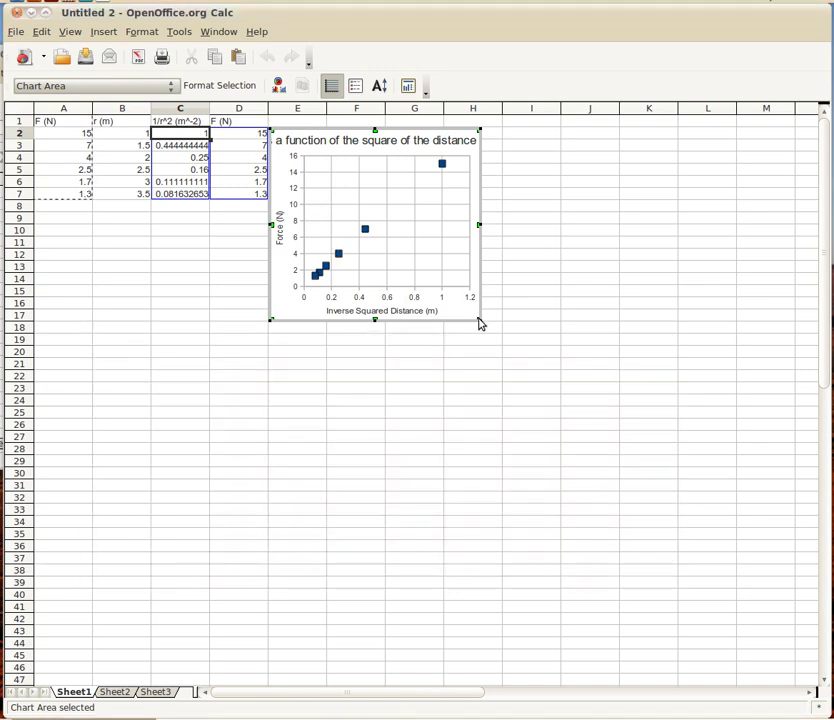
Enlarge the chart to span roughly columns E through L and rows 2 to 38
{"action": "left_click_drag", "start_coordinate": [479, 322], "coordinate": [733, 576]}
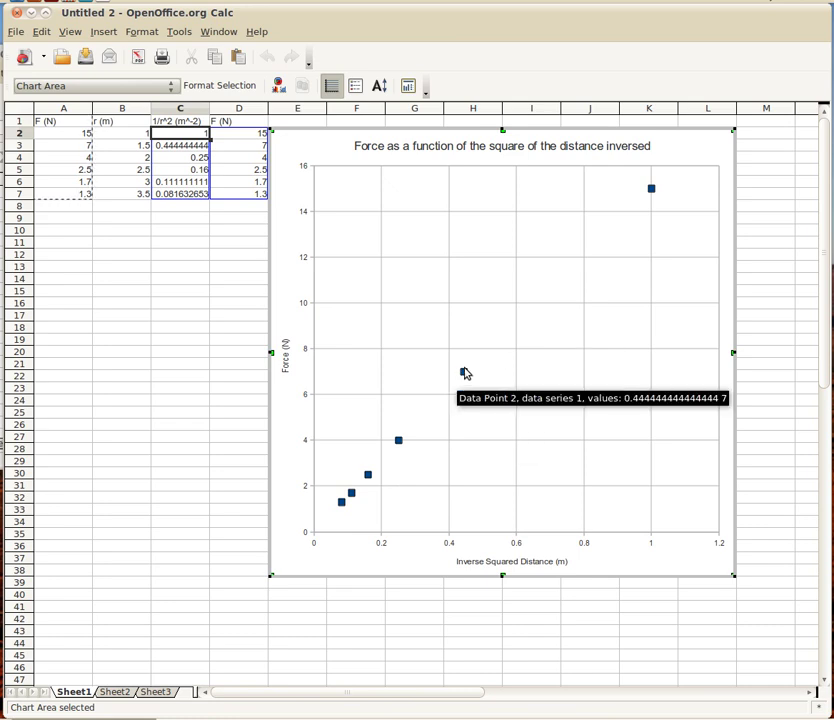
Add a linear trend line to the Force data series with Show equation checked
{"action": "left_click", "coordinate": [463, 373]}
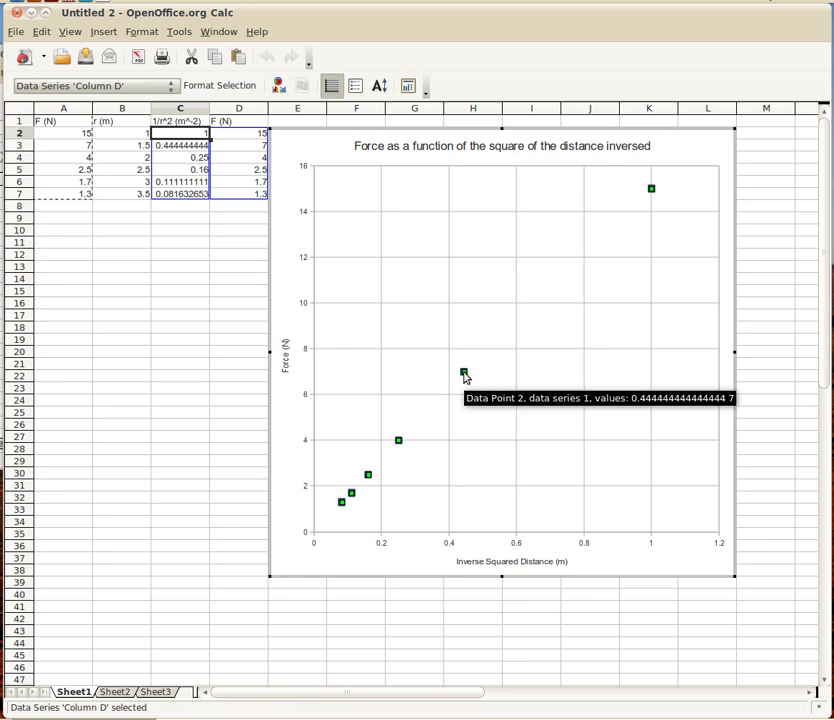
{"action": "right_click", "coordinate": [465, 377]}
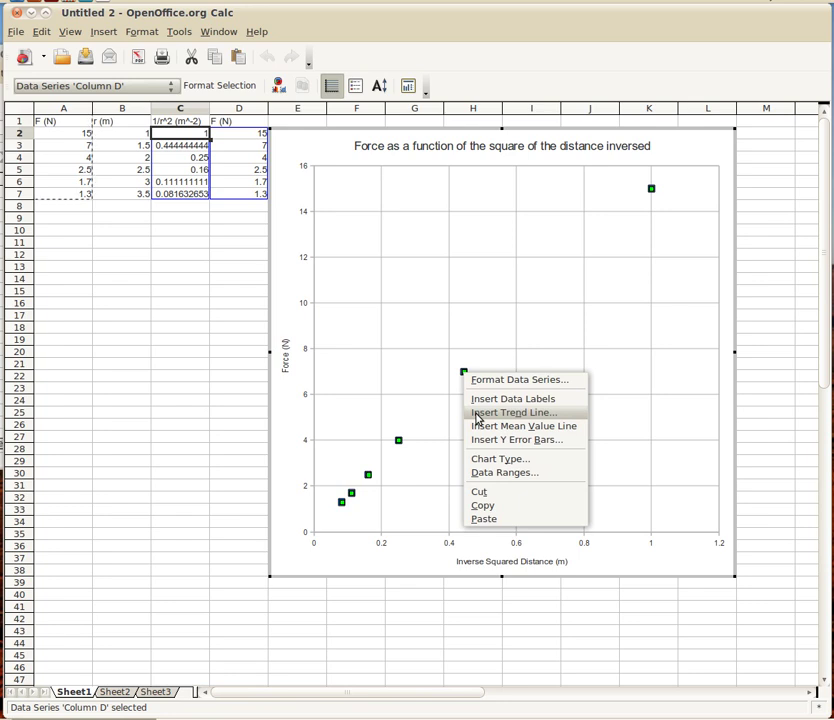
{"action": "left_click", "coordinate": [478, 413]}
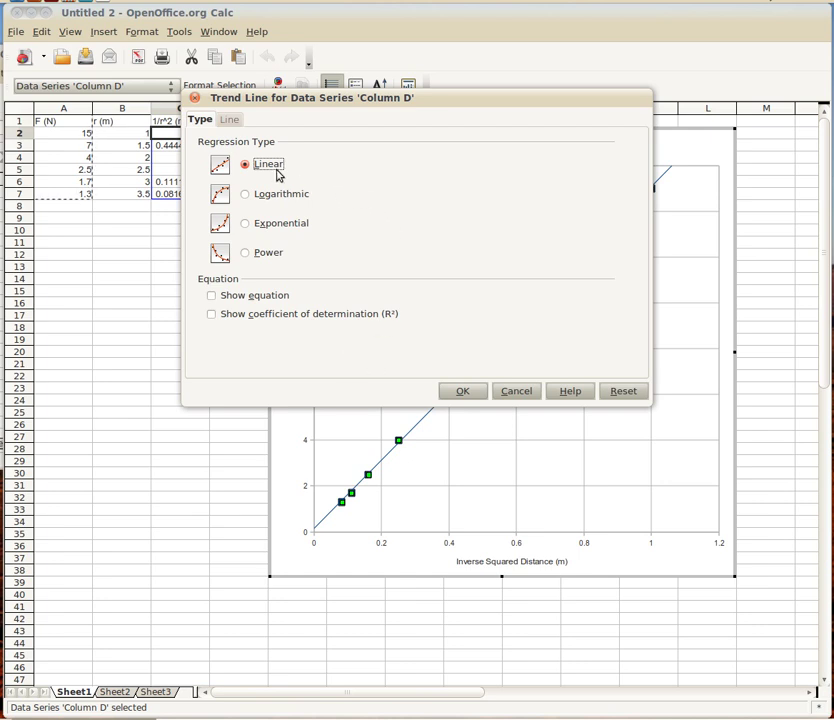
{"action": "left_click", "coordinate": [282, 296]}
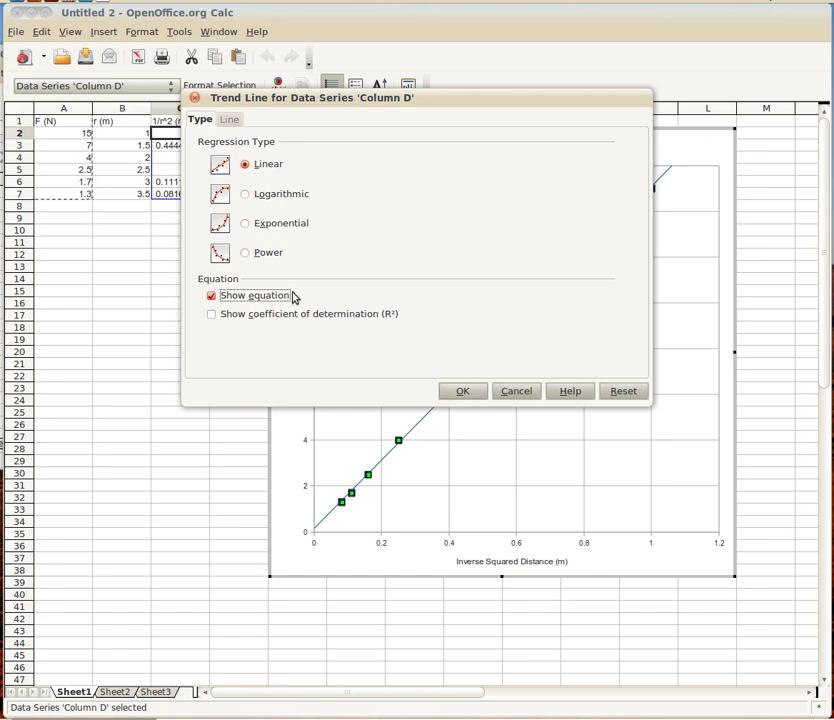
Apply the trend line so f(x) = 14.94x + 0.15 appears, then select the chart area
{"action": "left_click", "coordinate": [462, 391]}
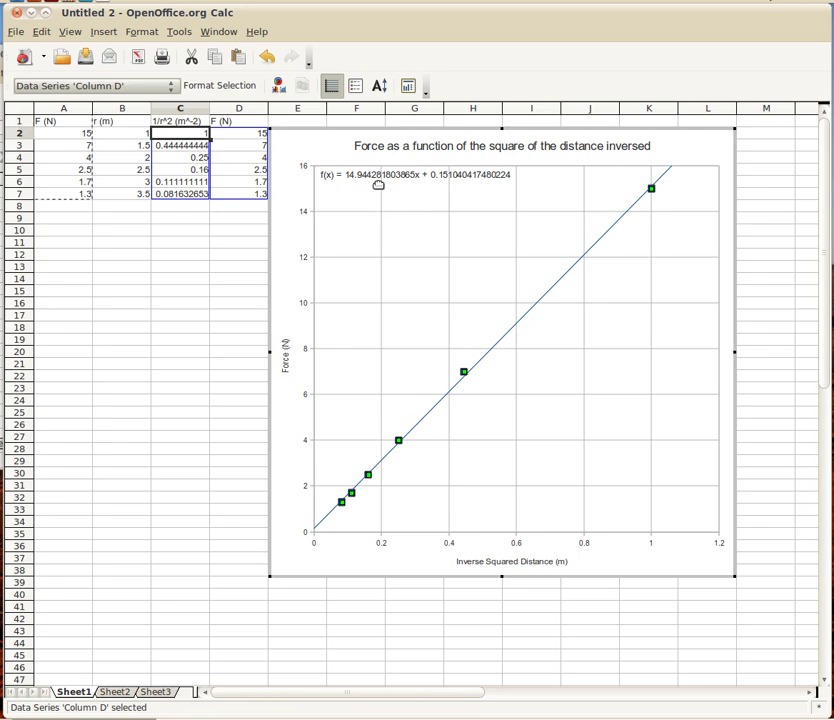
{"action": "left_click", "coordinate": [270, 402]}
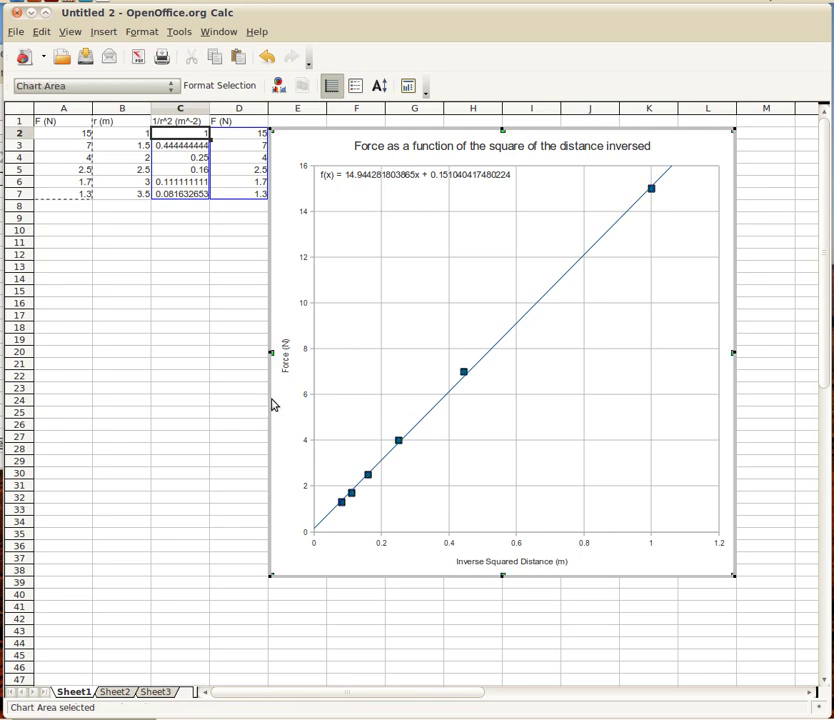